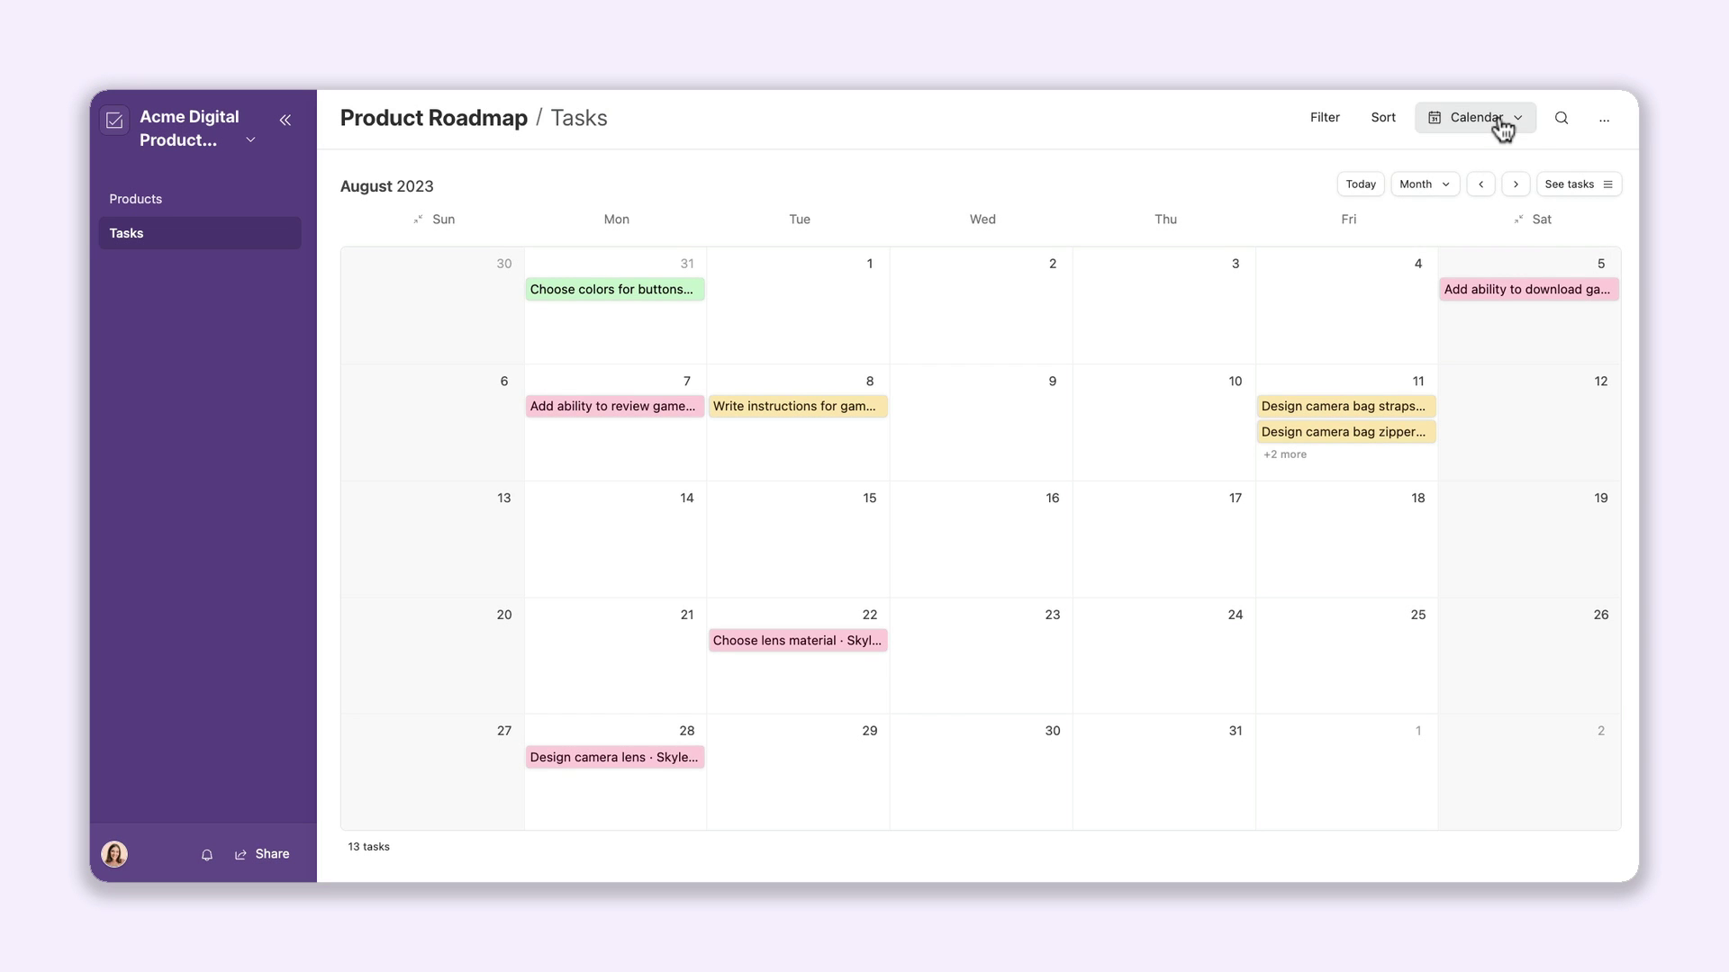
# Show the Tasks page as a Kanban board.
pyautogui.click(1495, 120)
pyautogui.click(1490, 205)
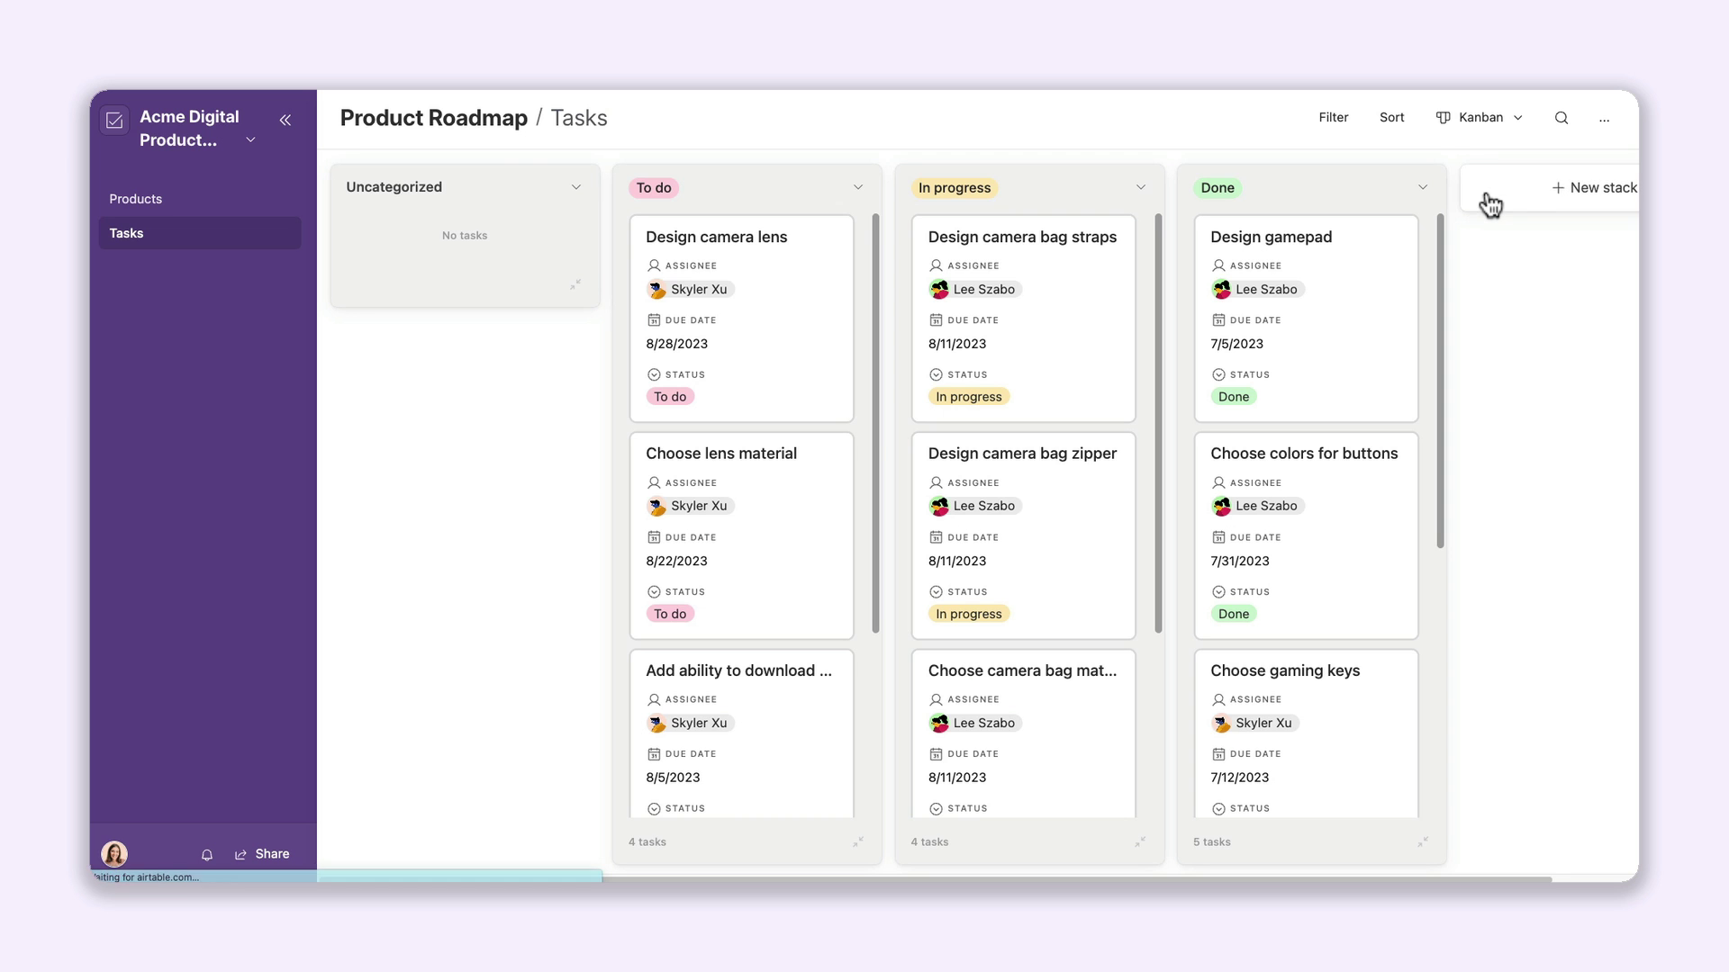
pyautogui.scroll(-2, 1096, 460)
pyautogui.scroll(-3, 1096, 461)
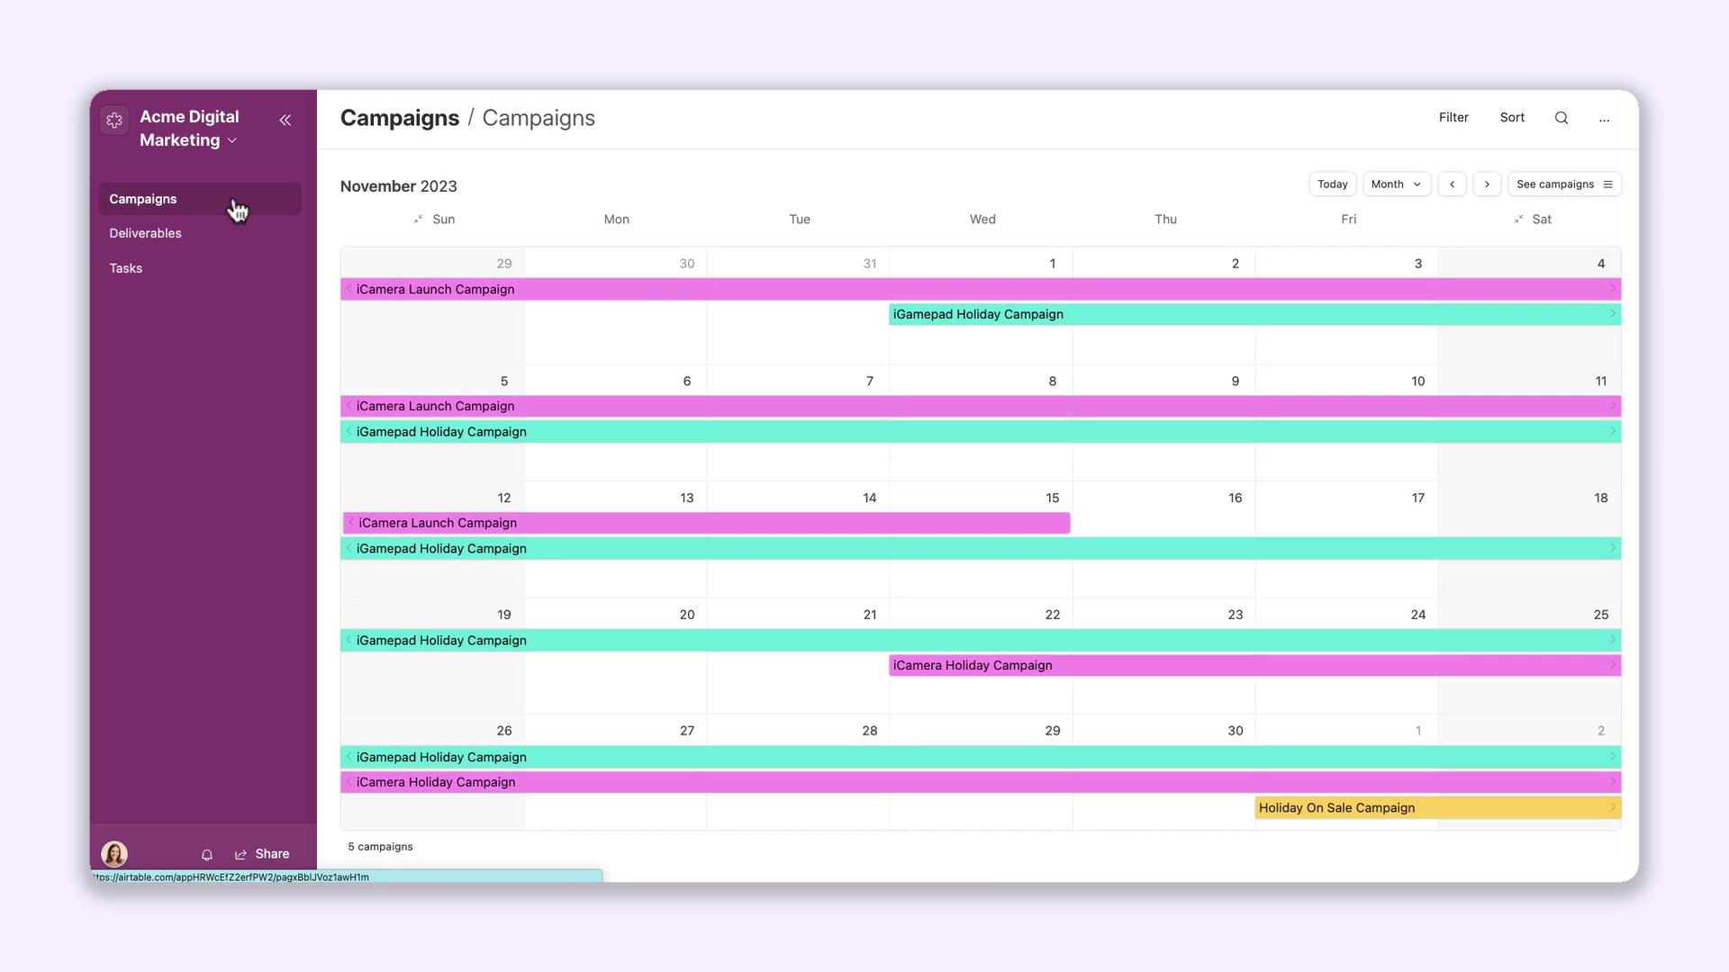
# Browse the Deliverables and Tasks pages, then go to the base's Interfaces area.
pyautogui.click(232, 242)
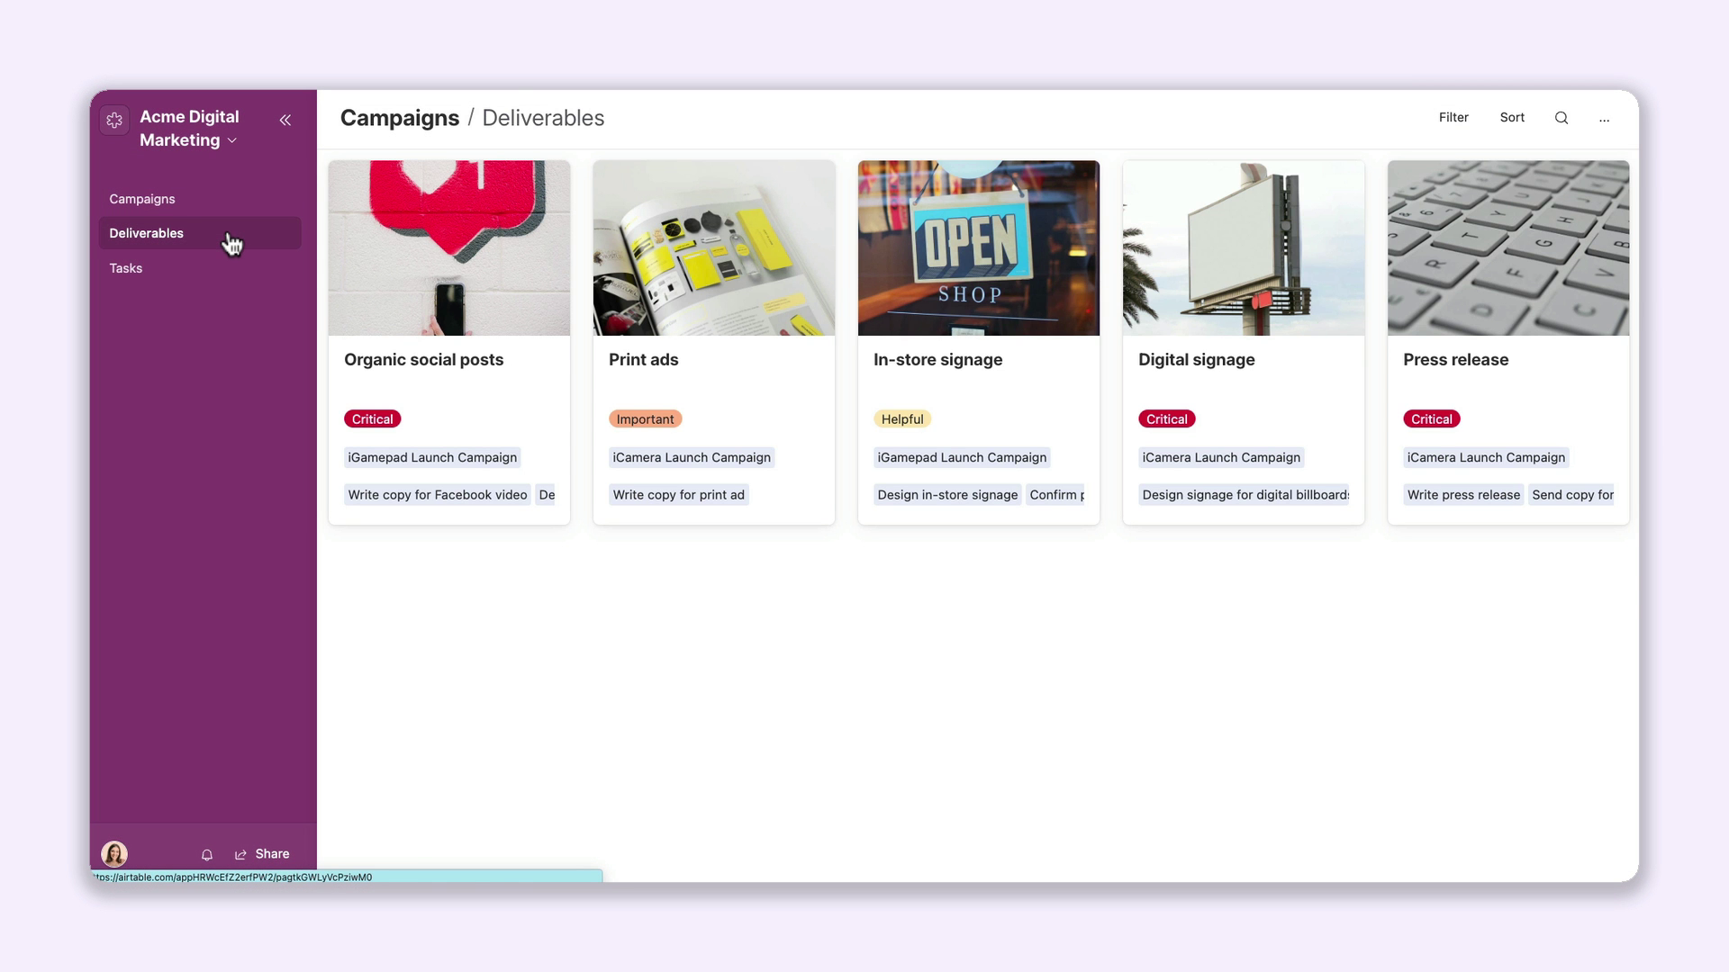
pyautogui.click(232, 281)
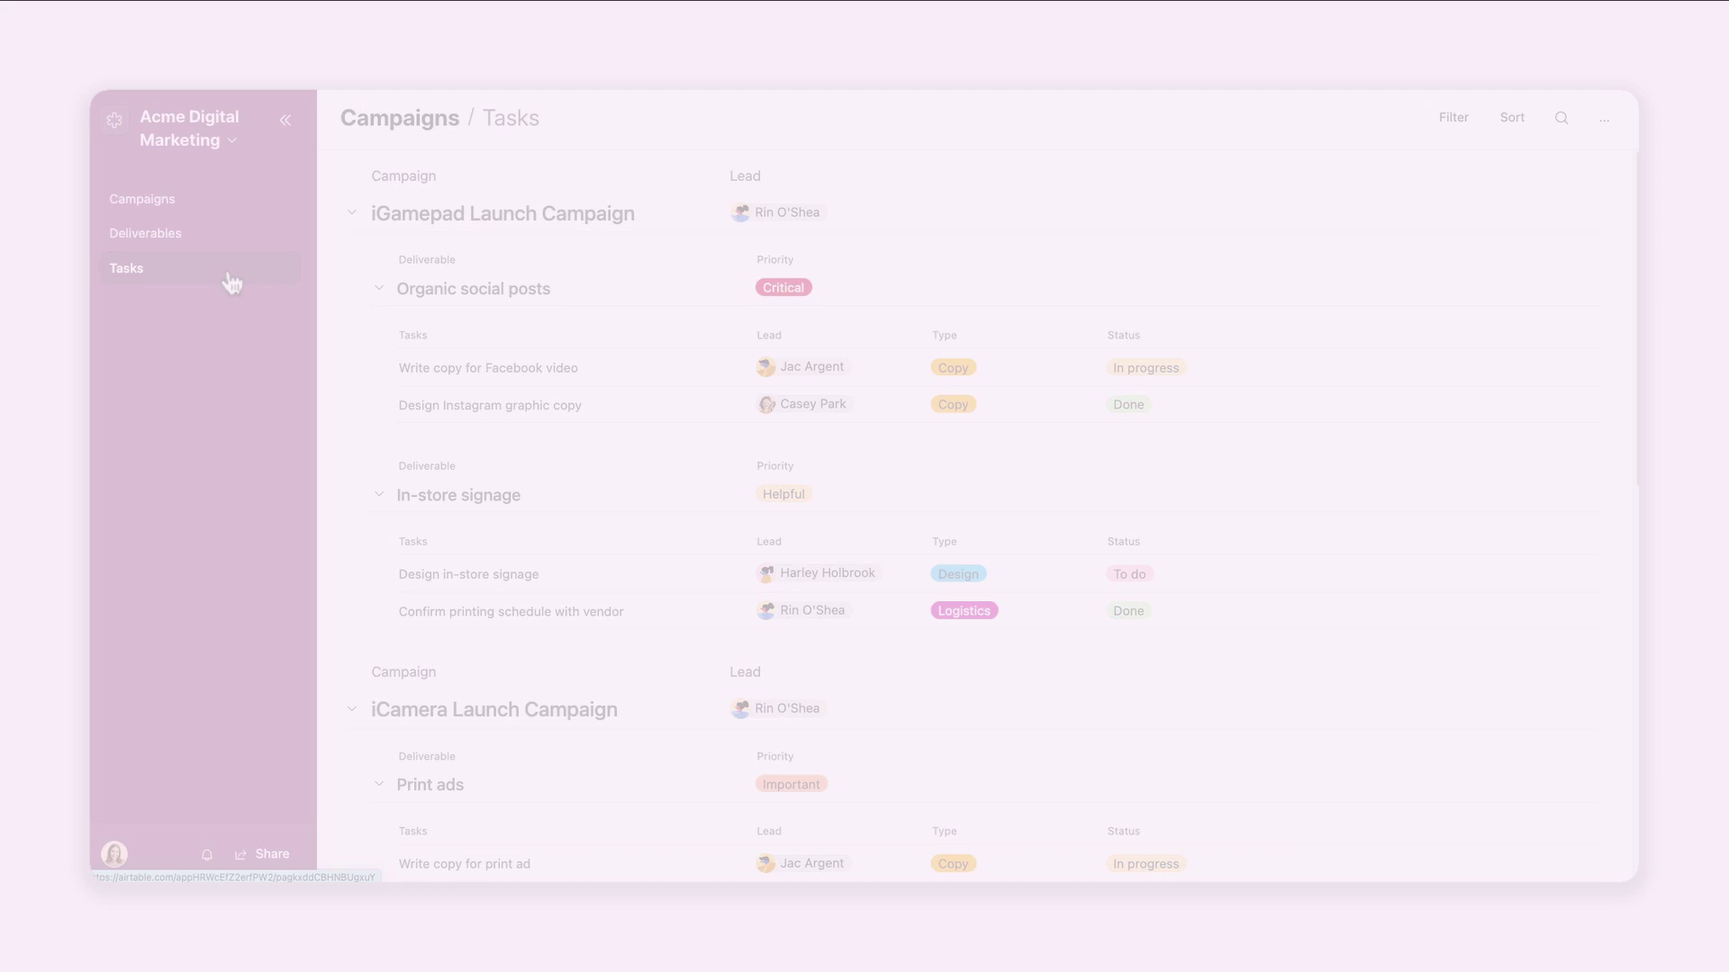
pyautogui.click(655, 114)
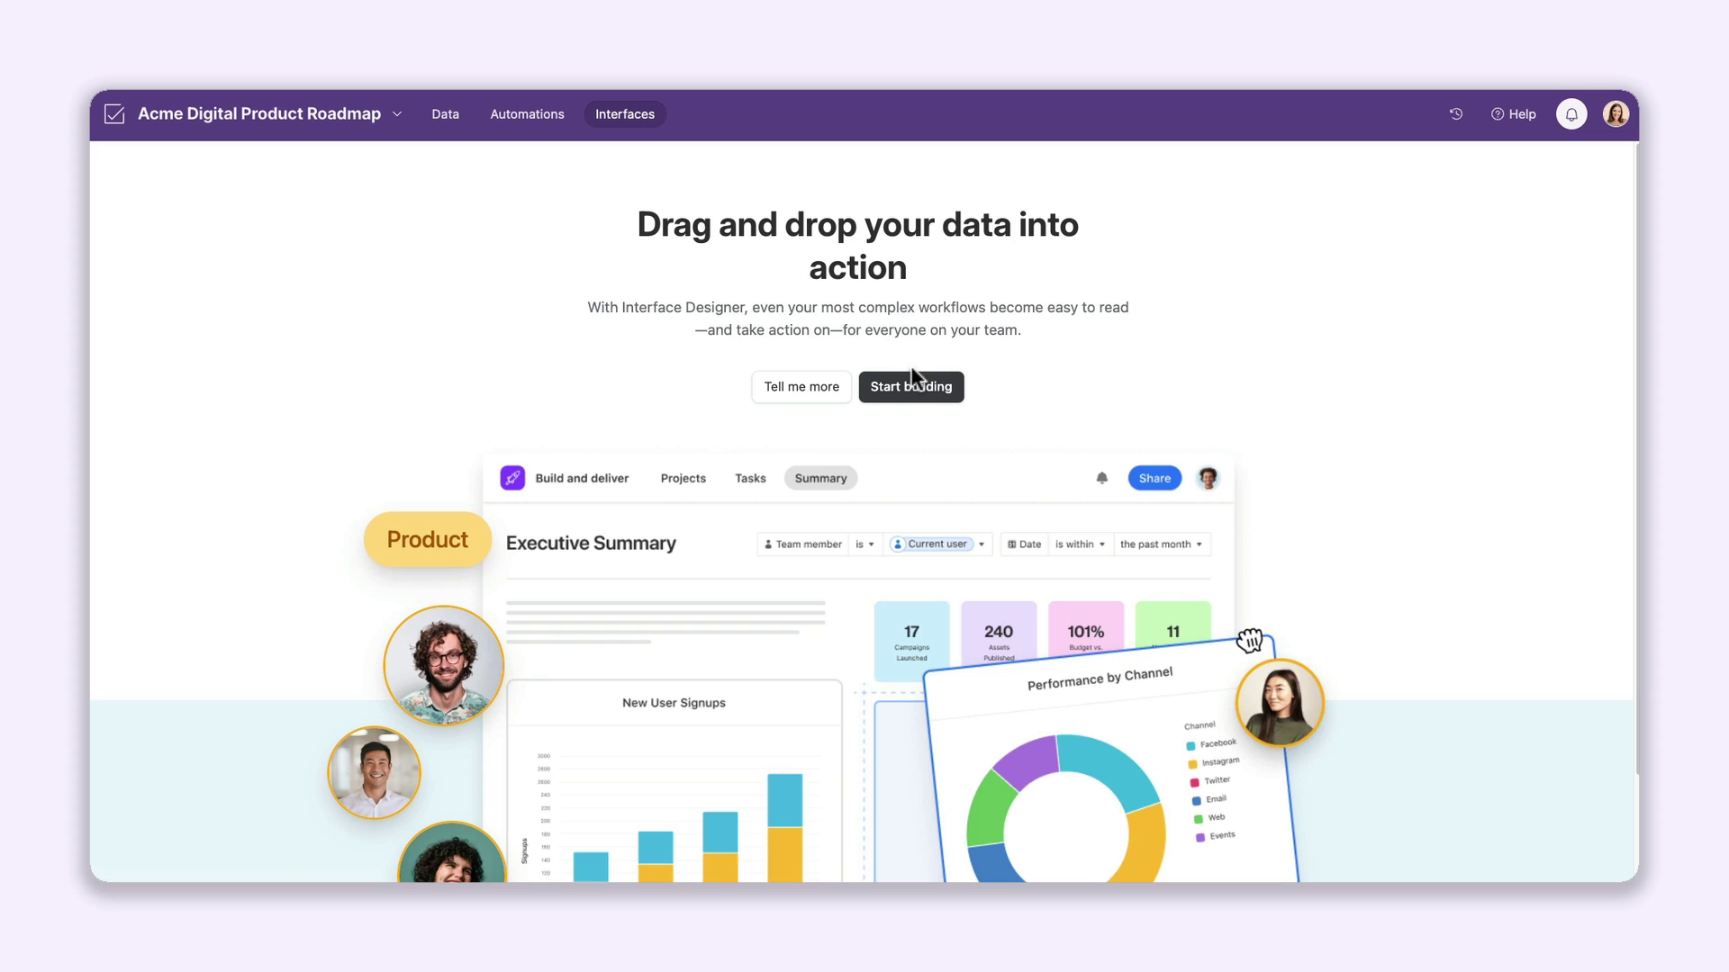
# Start a new interface named 'Product Roadmap' and continue to the layout choice.
pyautogui.click(950, 393)
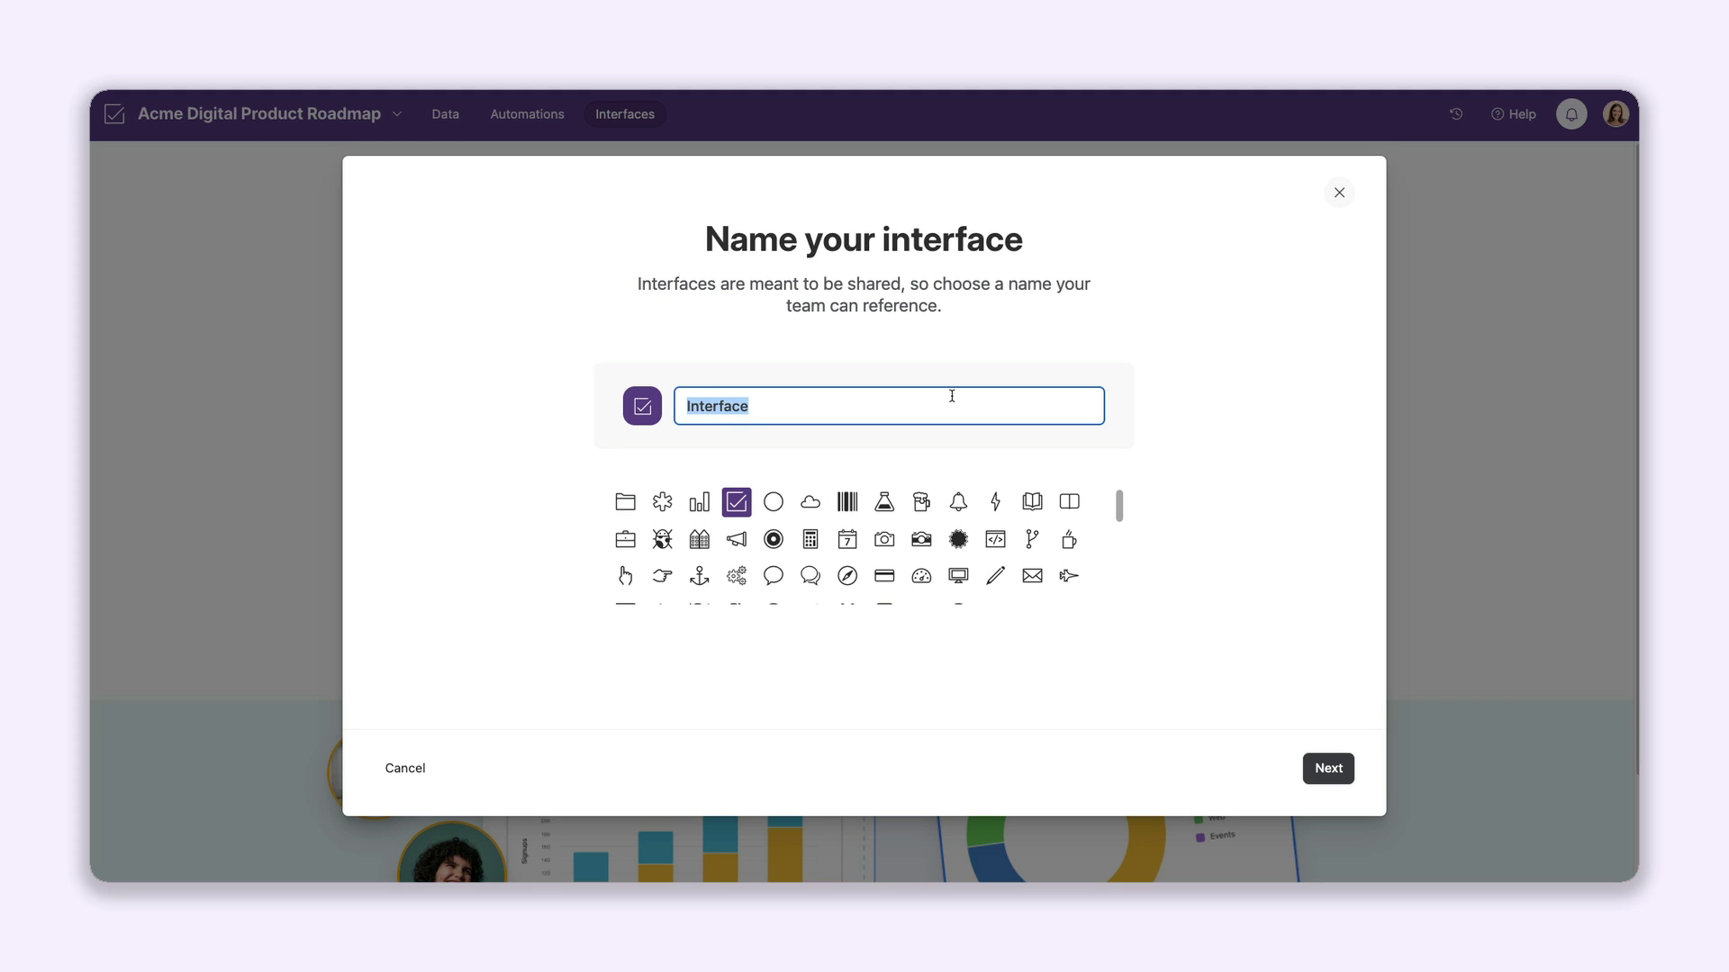
pyautogui.write('Product Roadmap')
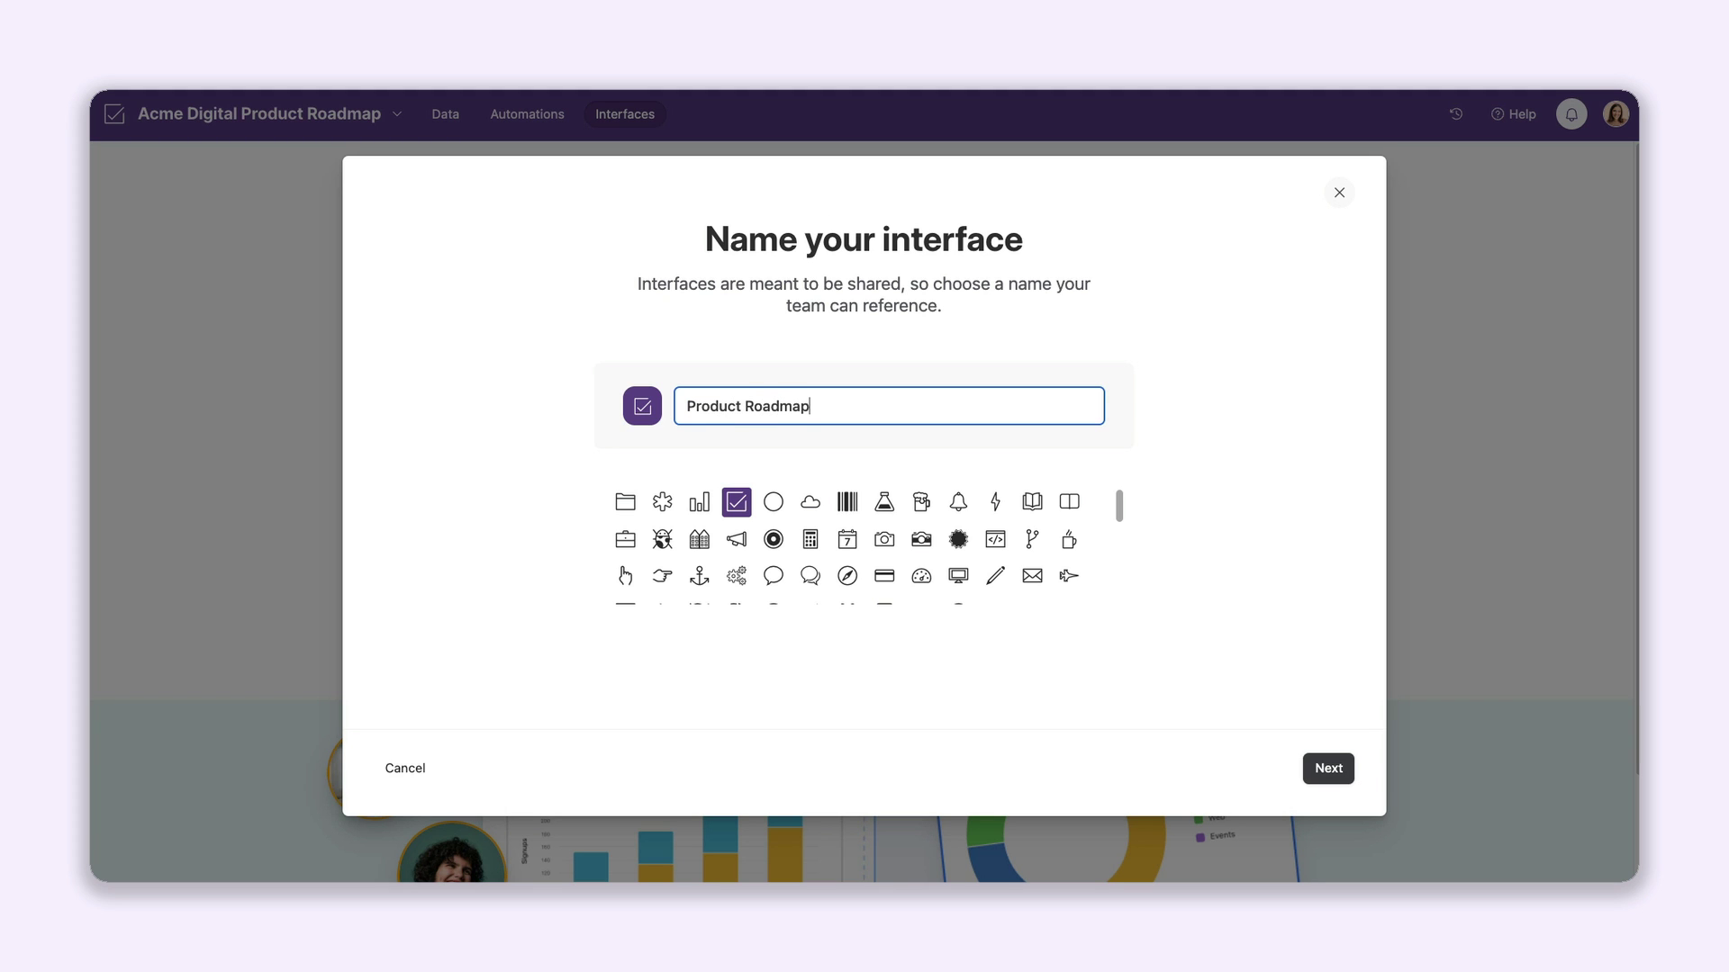
pyautogui.click(1320, 776)
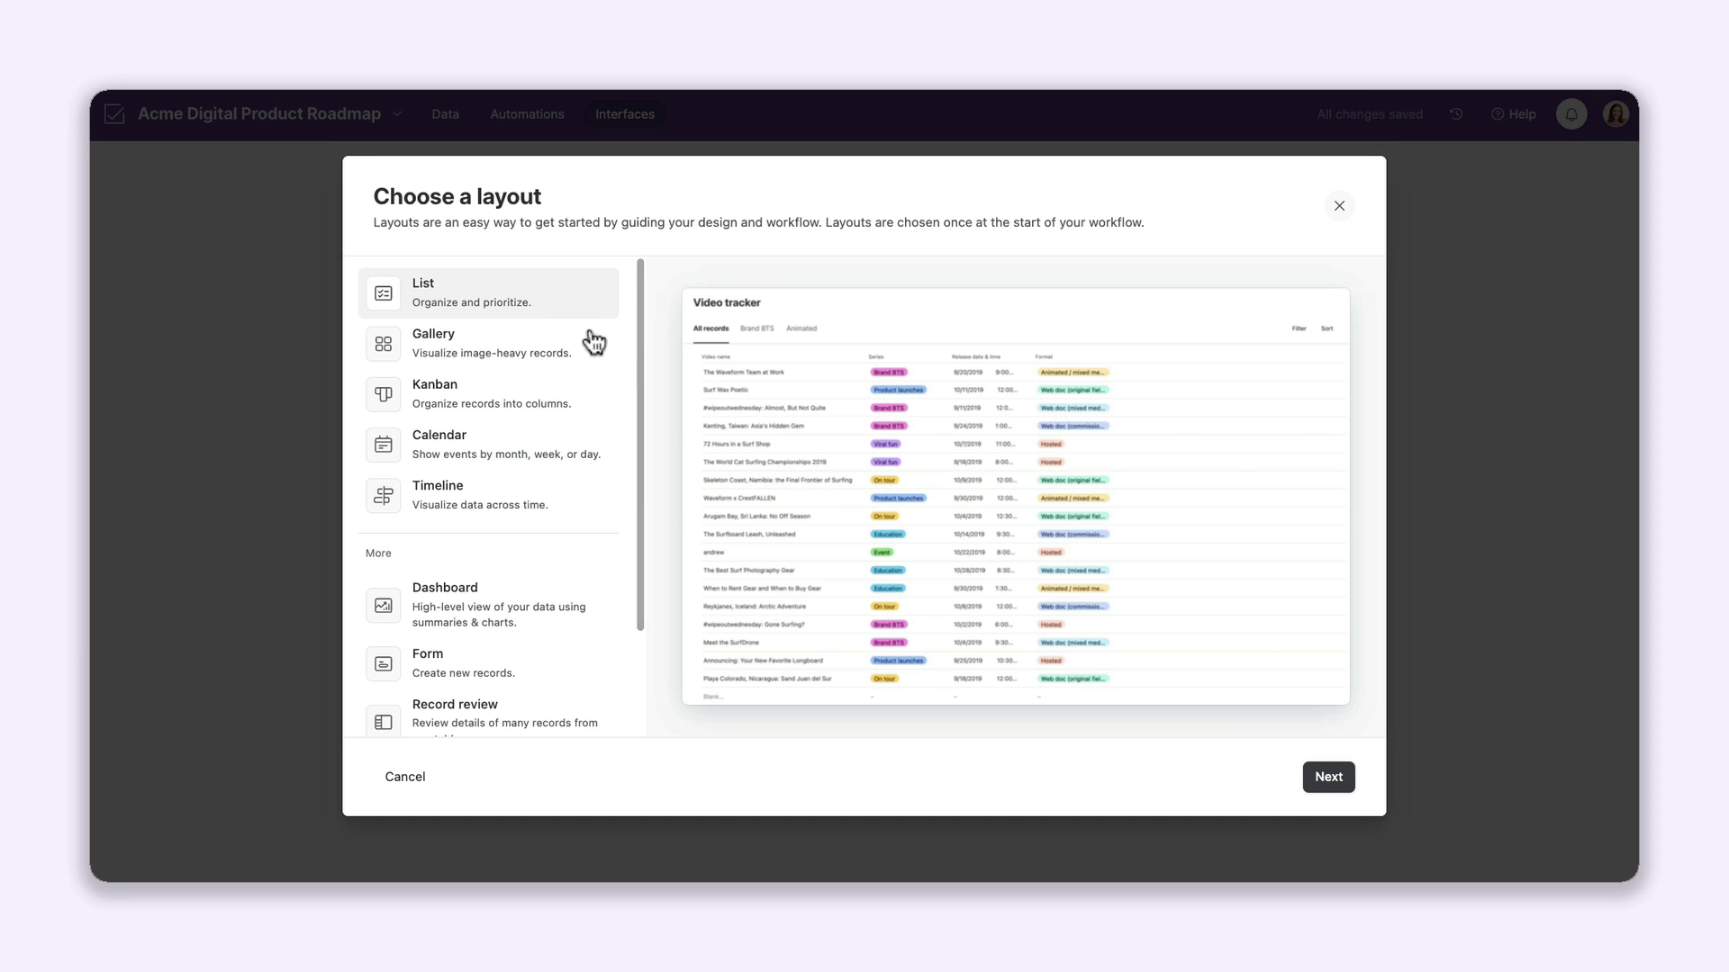
# Preview the Gallery, Kanban, Calendar and Timeline layouts, then choose List.
pyautogui.click(602, 358)
pyautogui.click(602, 394)
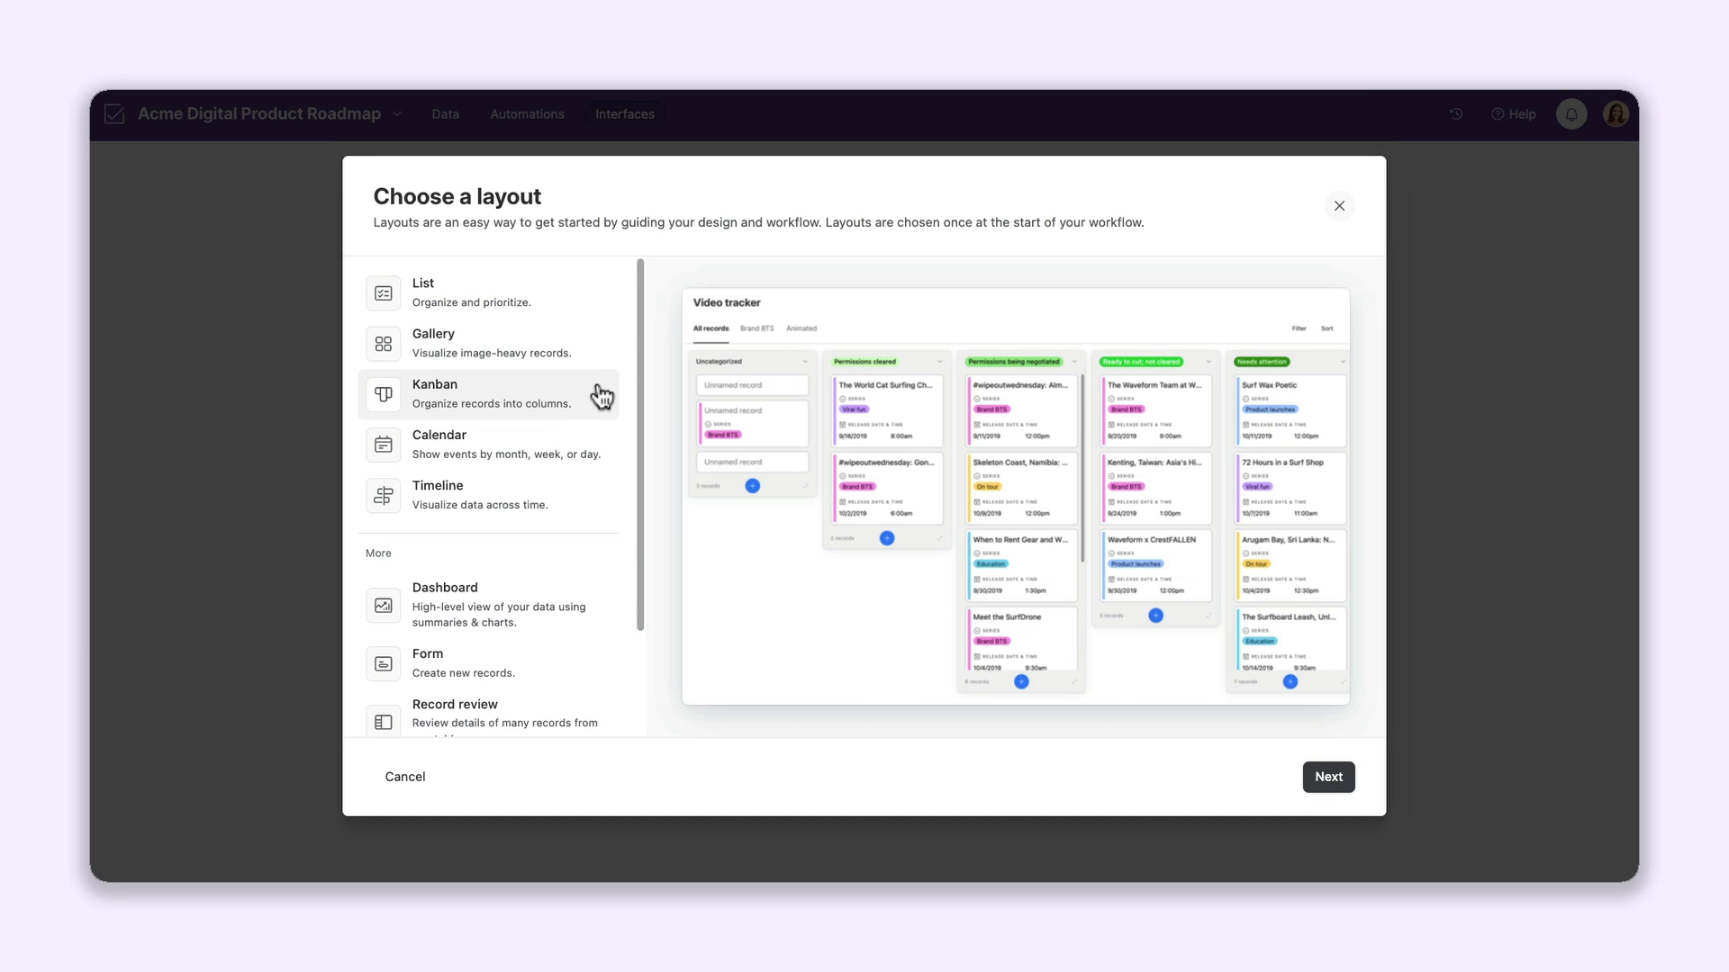
pyautogui.click(603, 443)
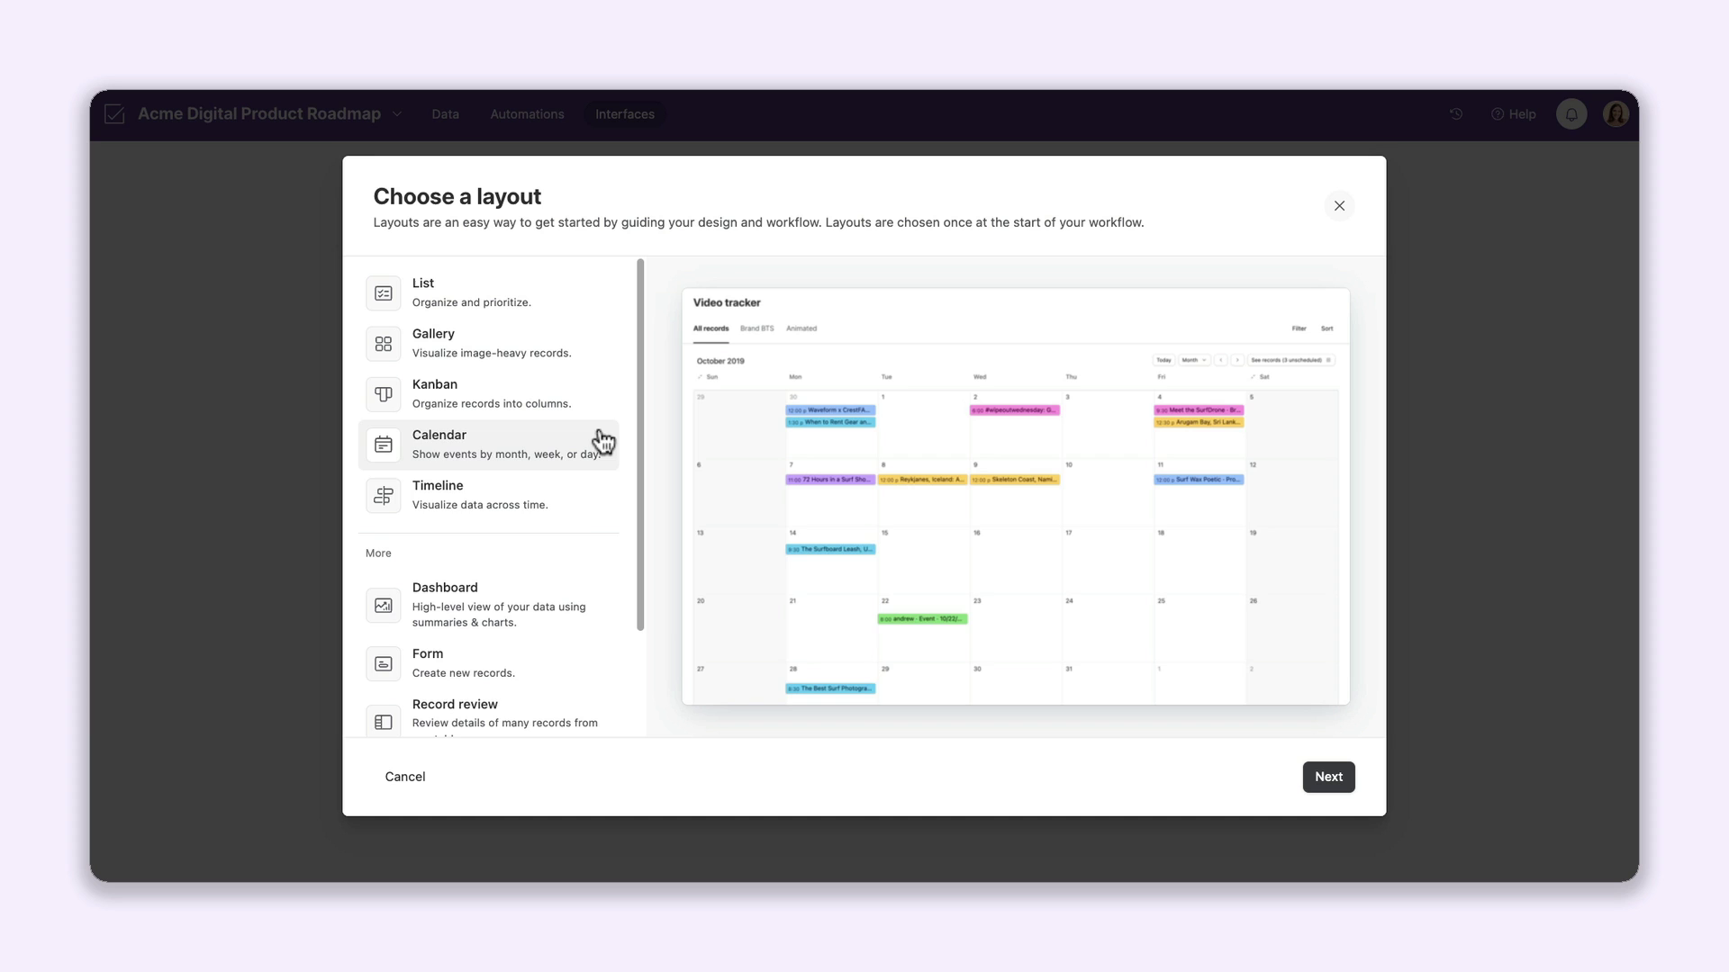
pyautogui.click(594, 497)
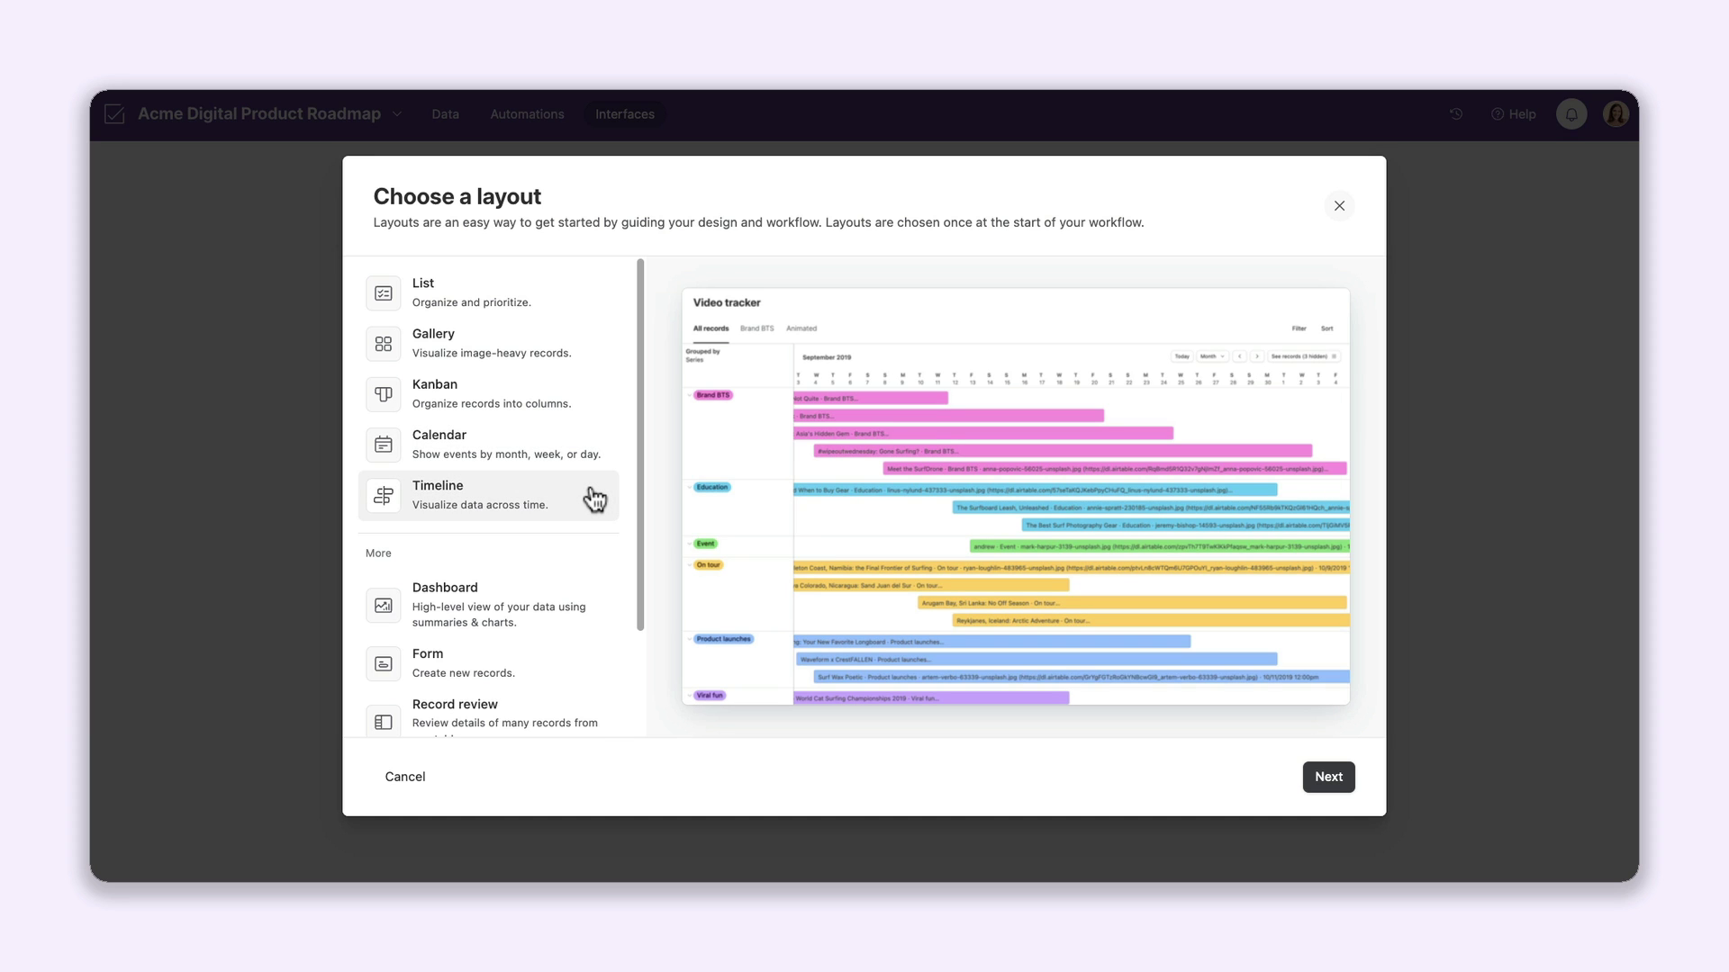
pyautogui.click(574, 311)
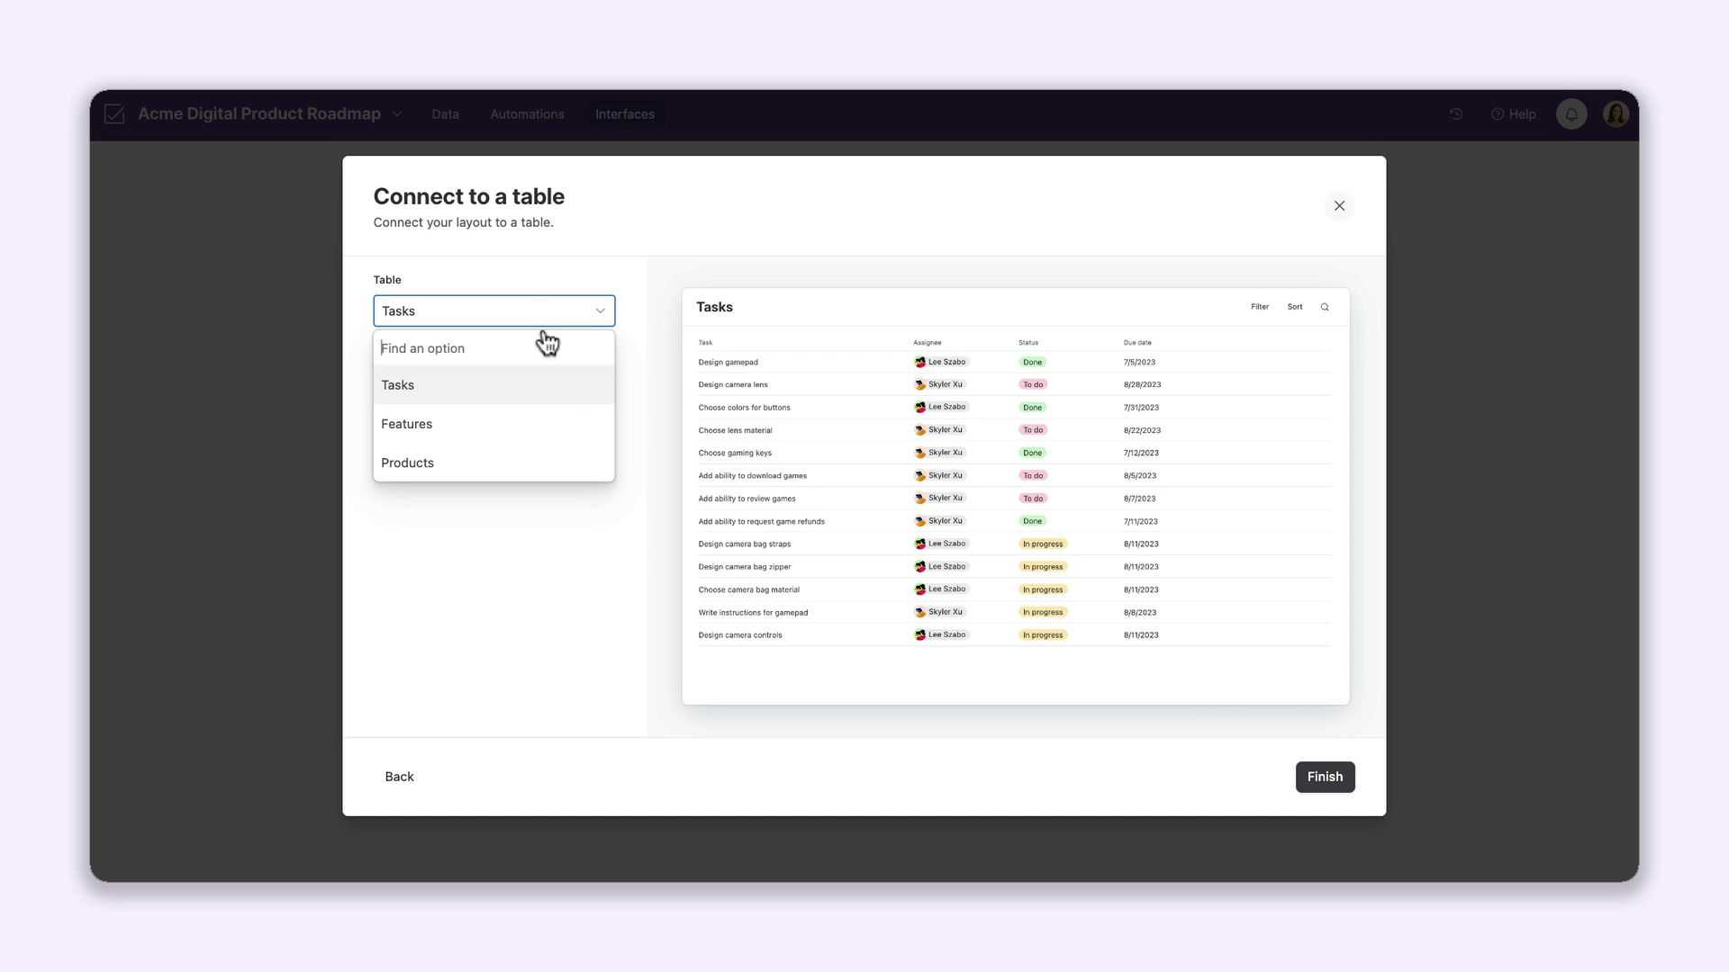
# Connect the List page to the Products table and finish creating it.
pyautogui.click(541, 462)
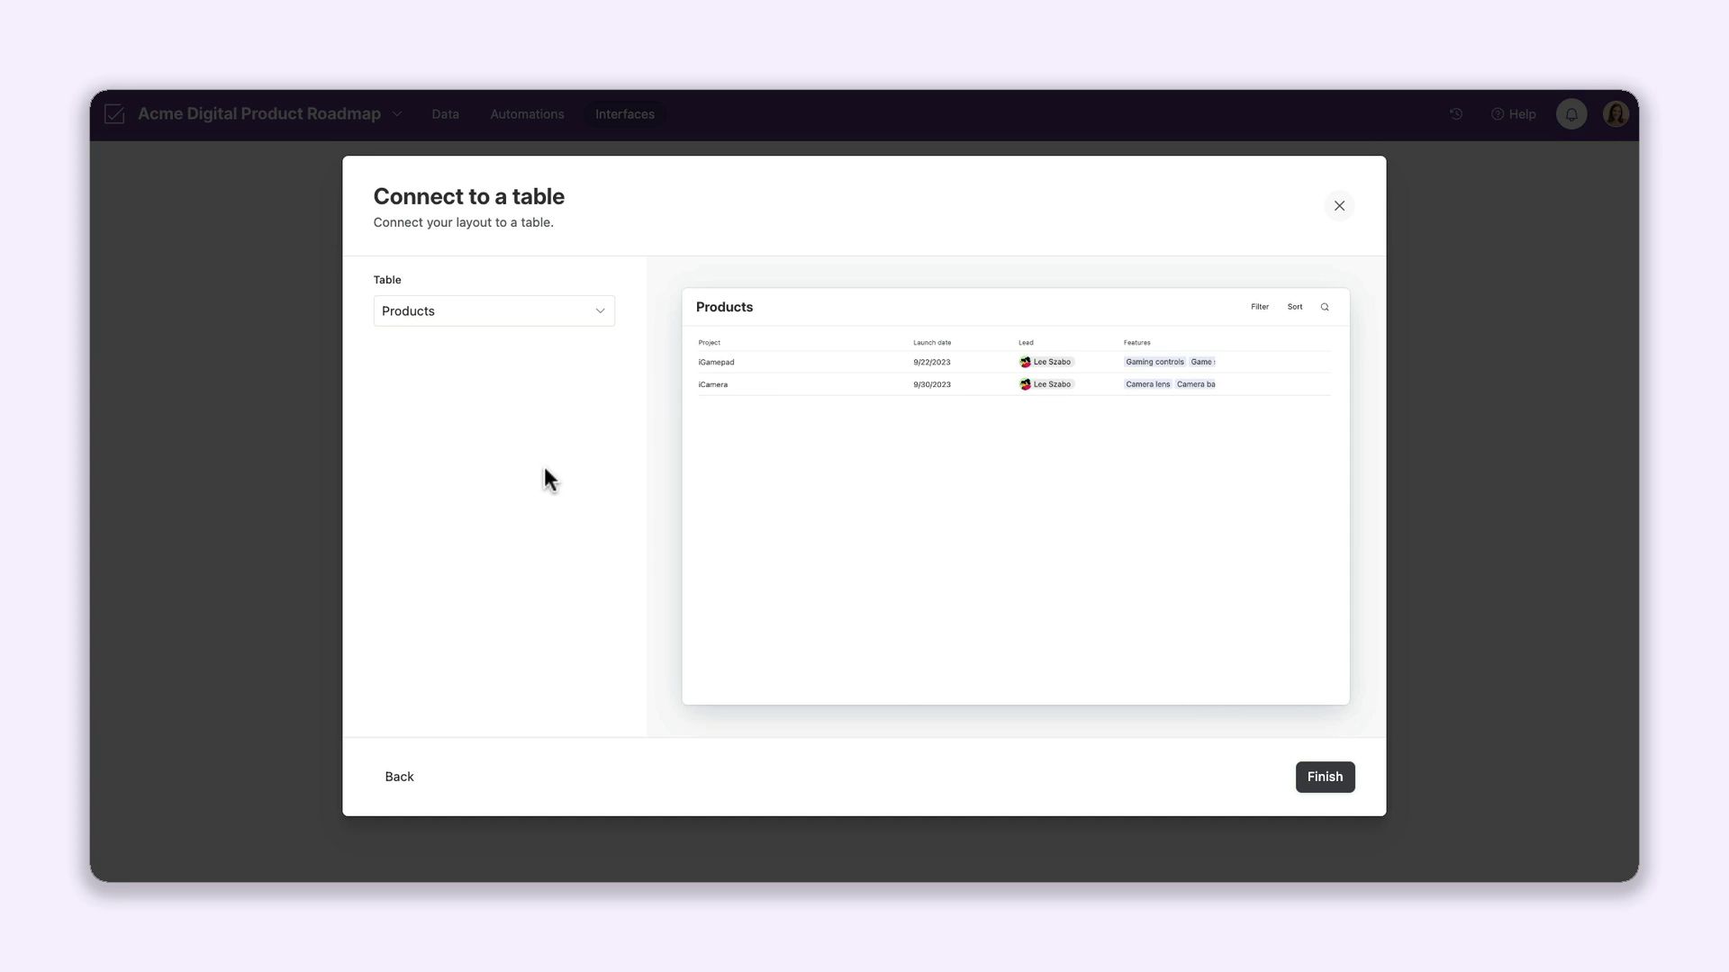
pyautogui.click(1322, 793)
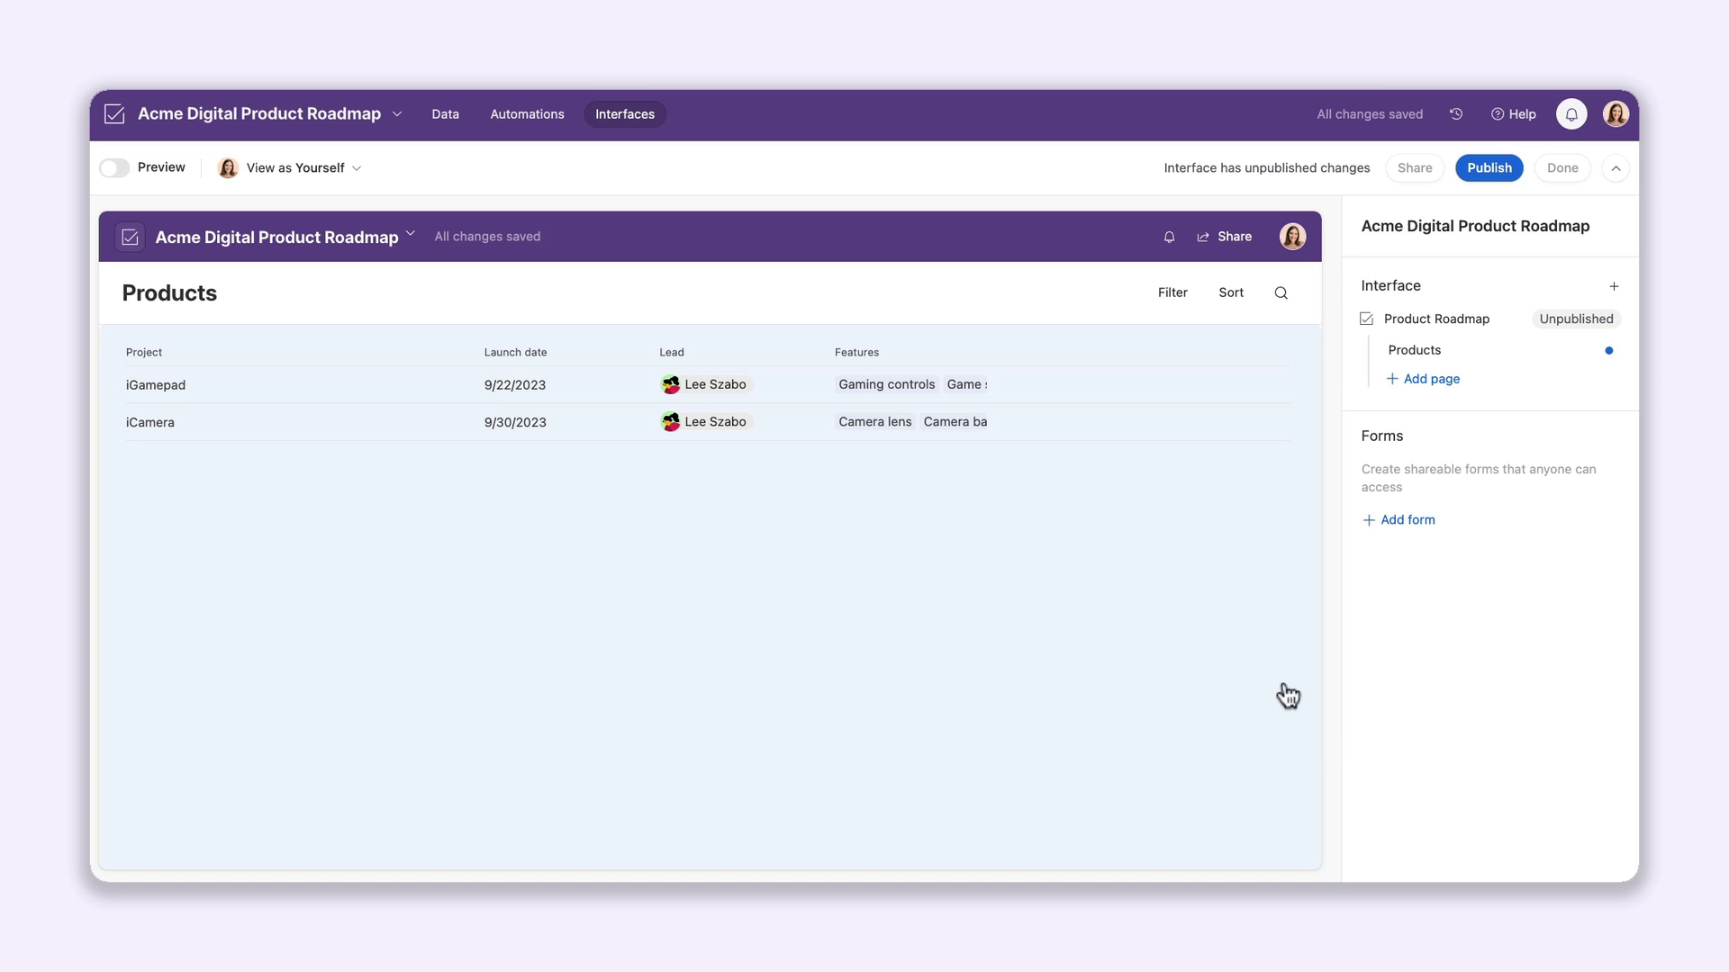
pyautogui.click(1021, 387)
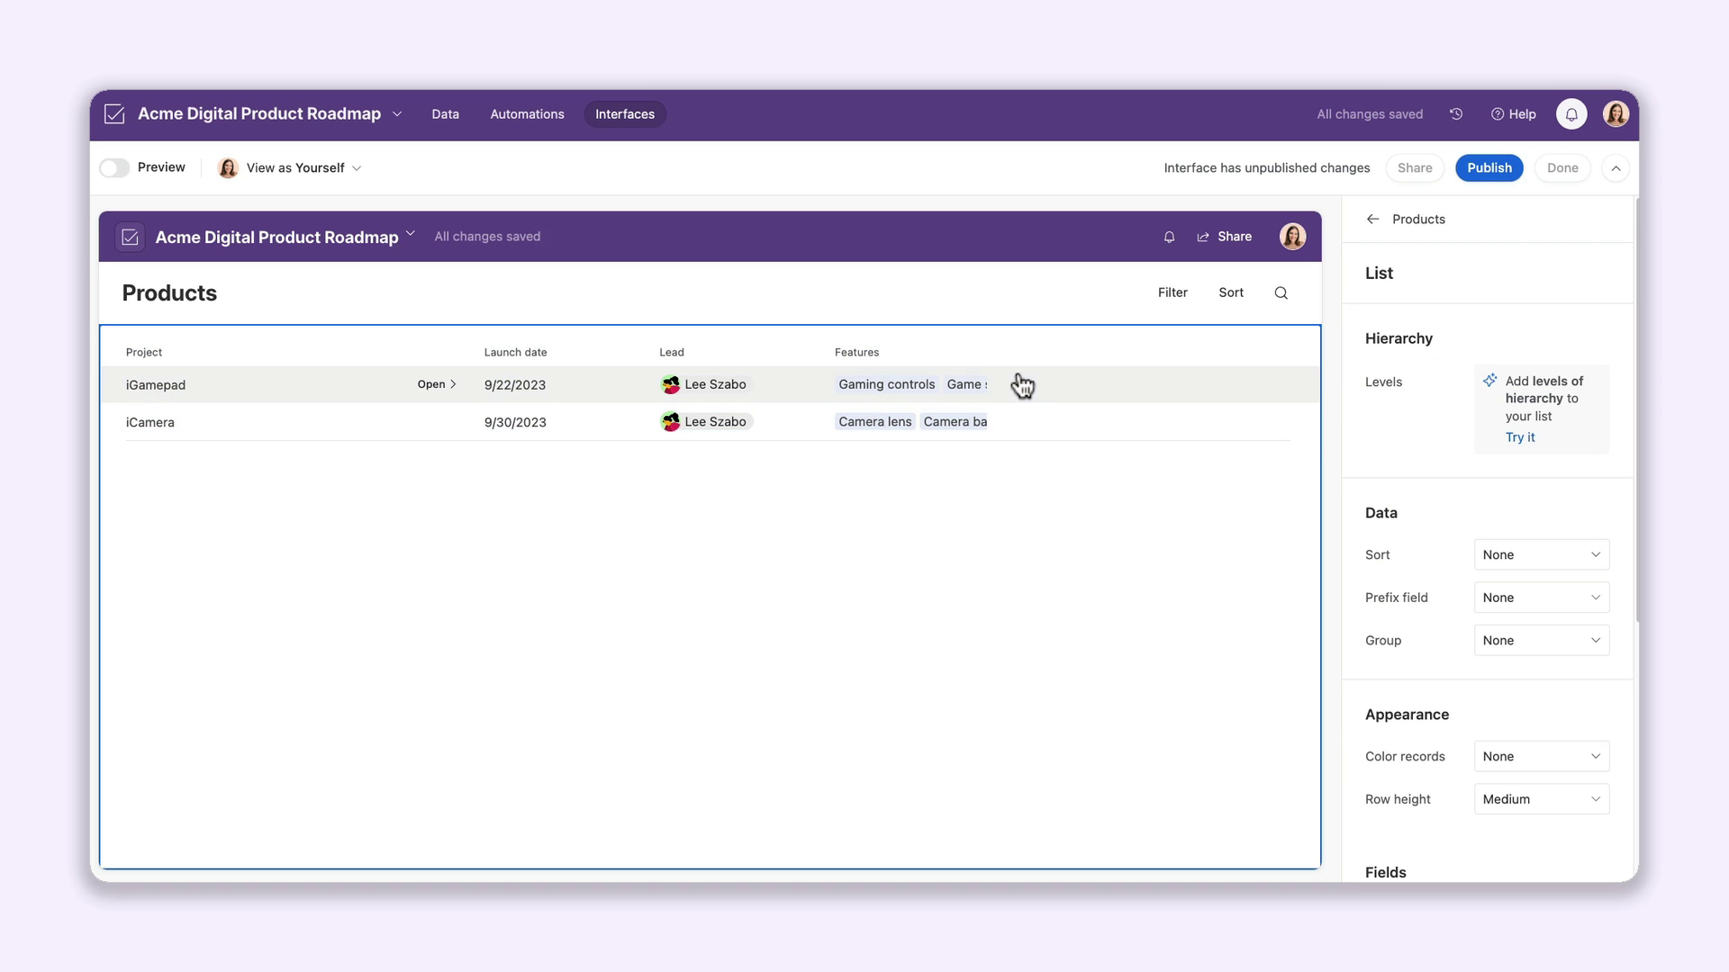
pyautogui.click(1519, 438)
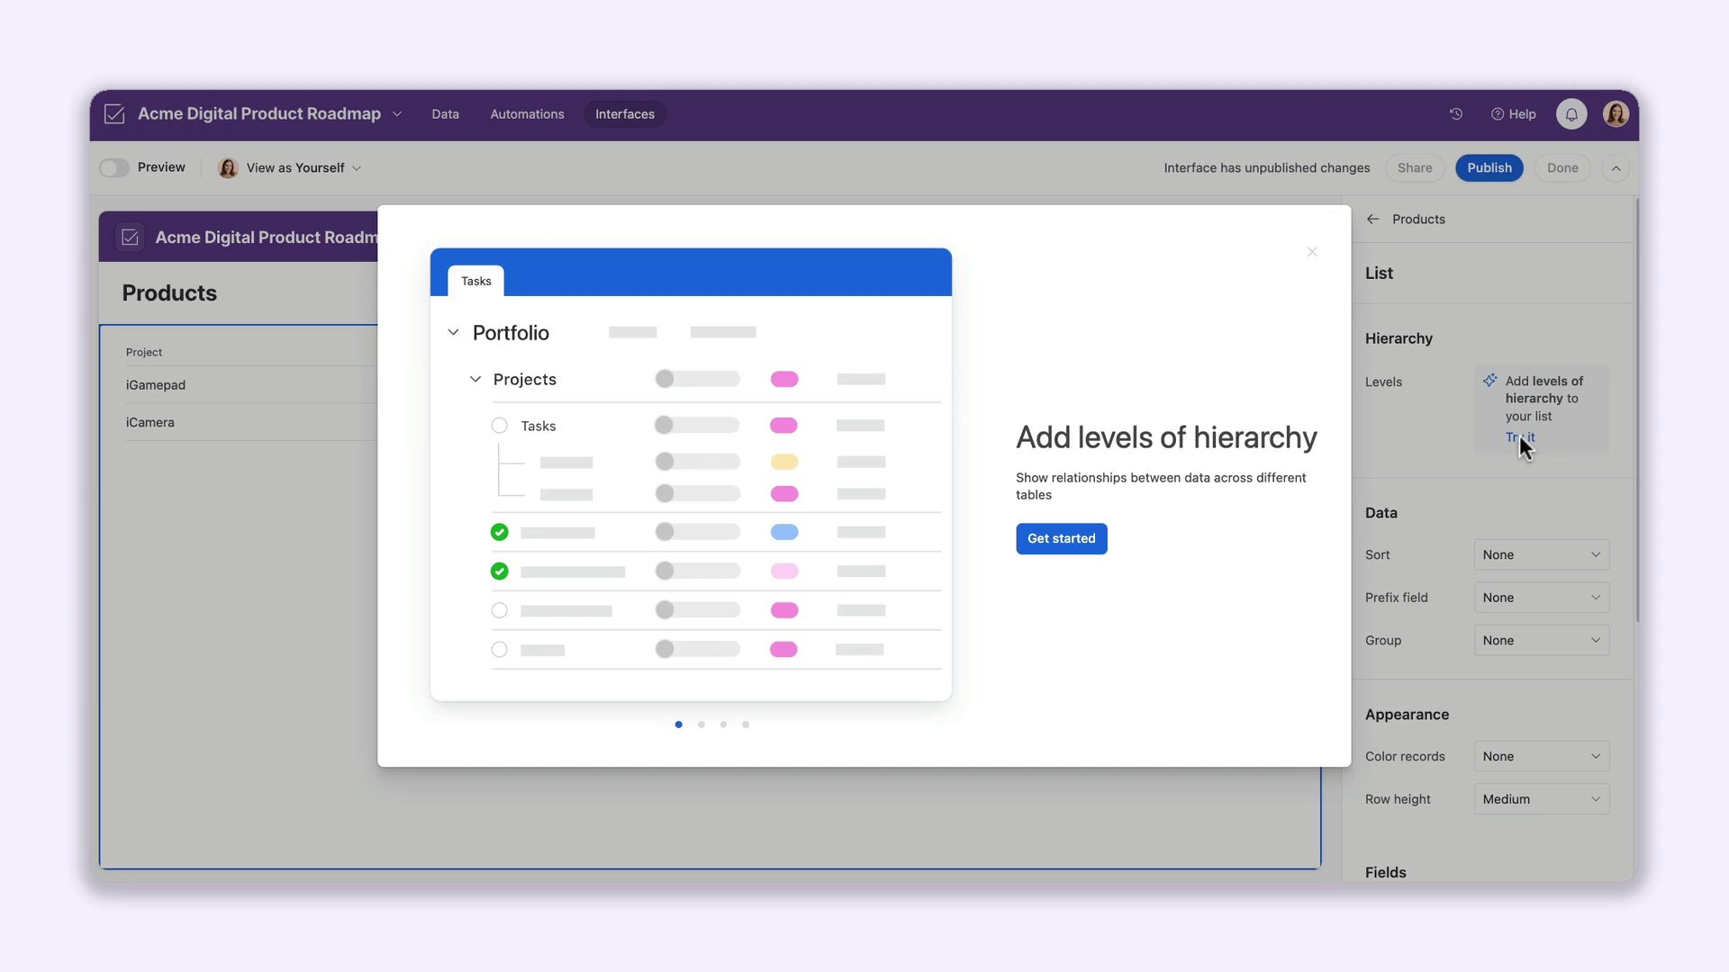
pyautogui.click(1074, 540)
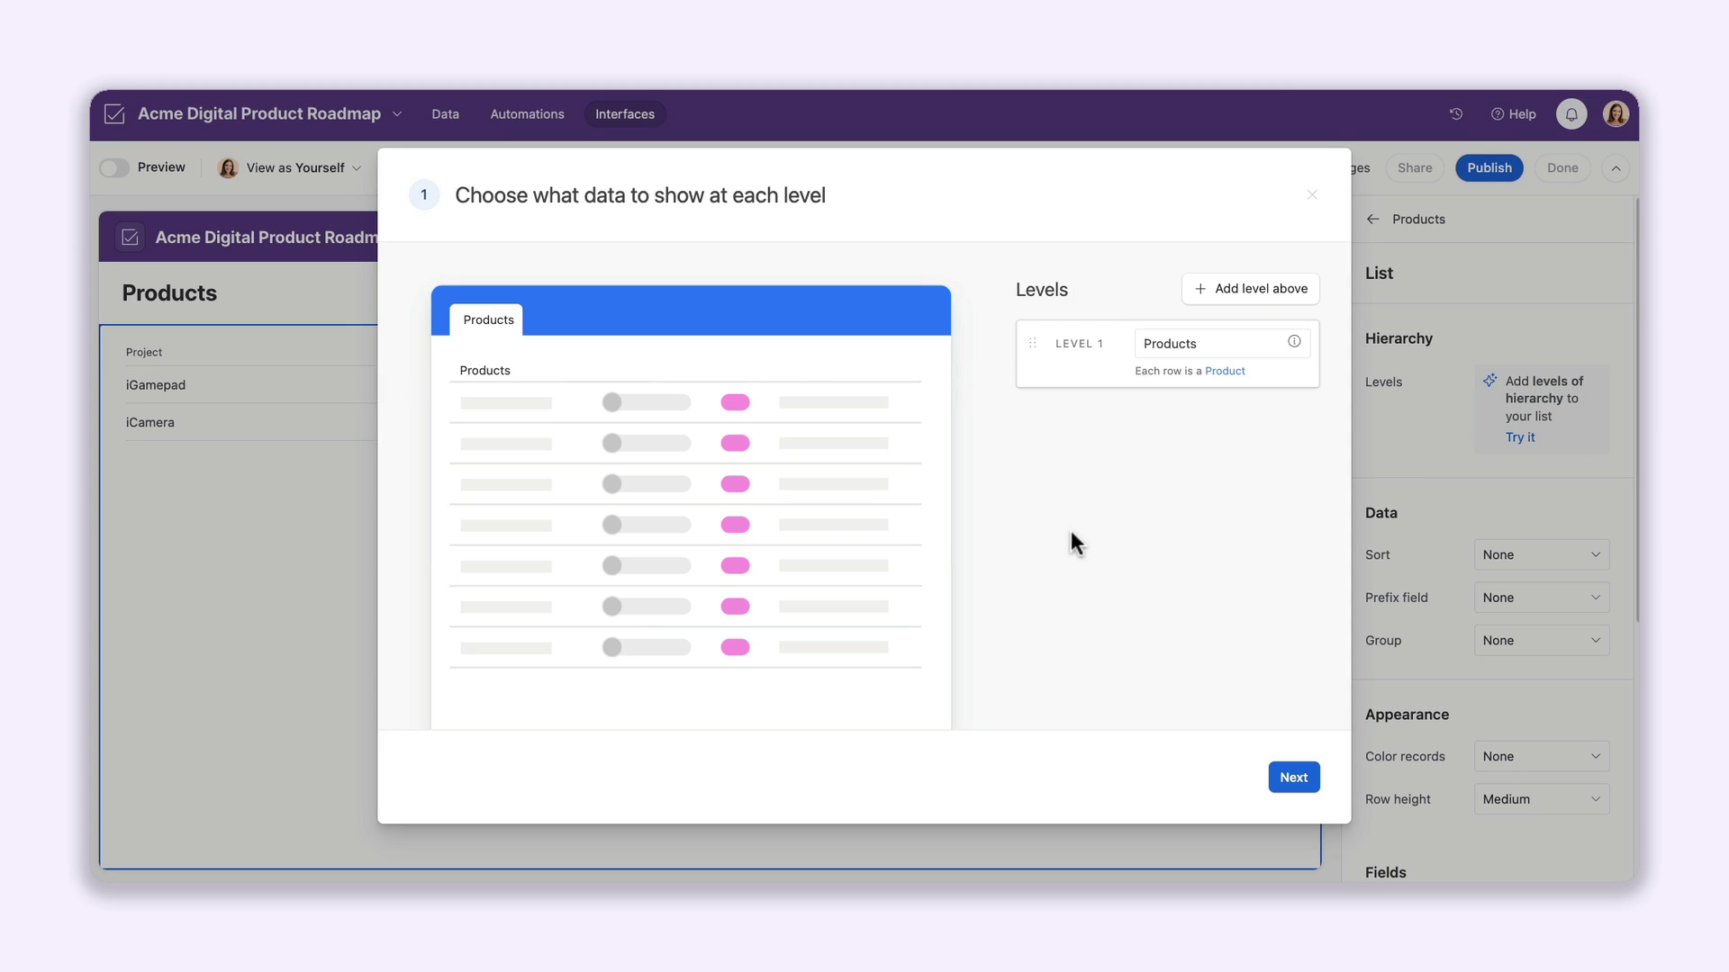
pyautogui.click(1254, 299)
pyautogui.click(1227, 346)
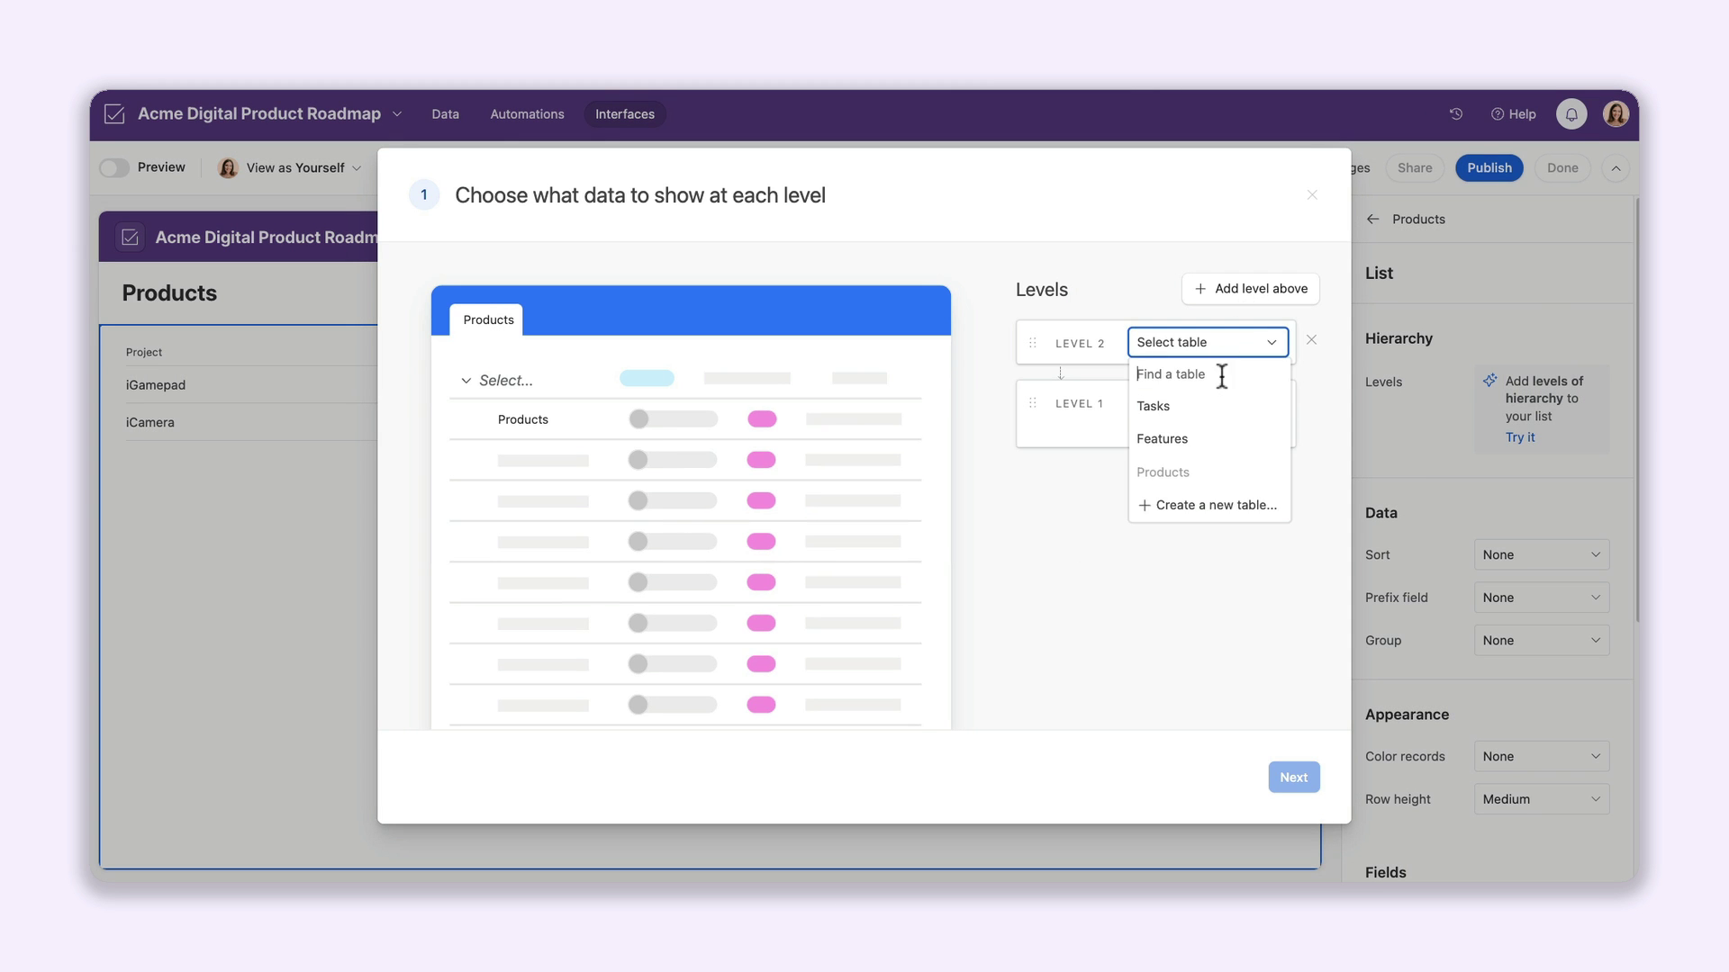
pyautogui.click(1220, 439)
pyautogui.click(1243, 288)
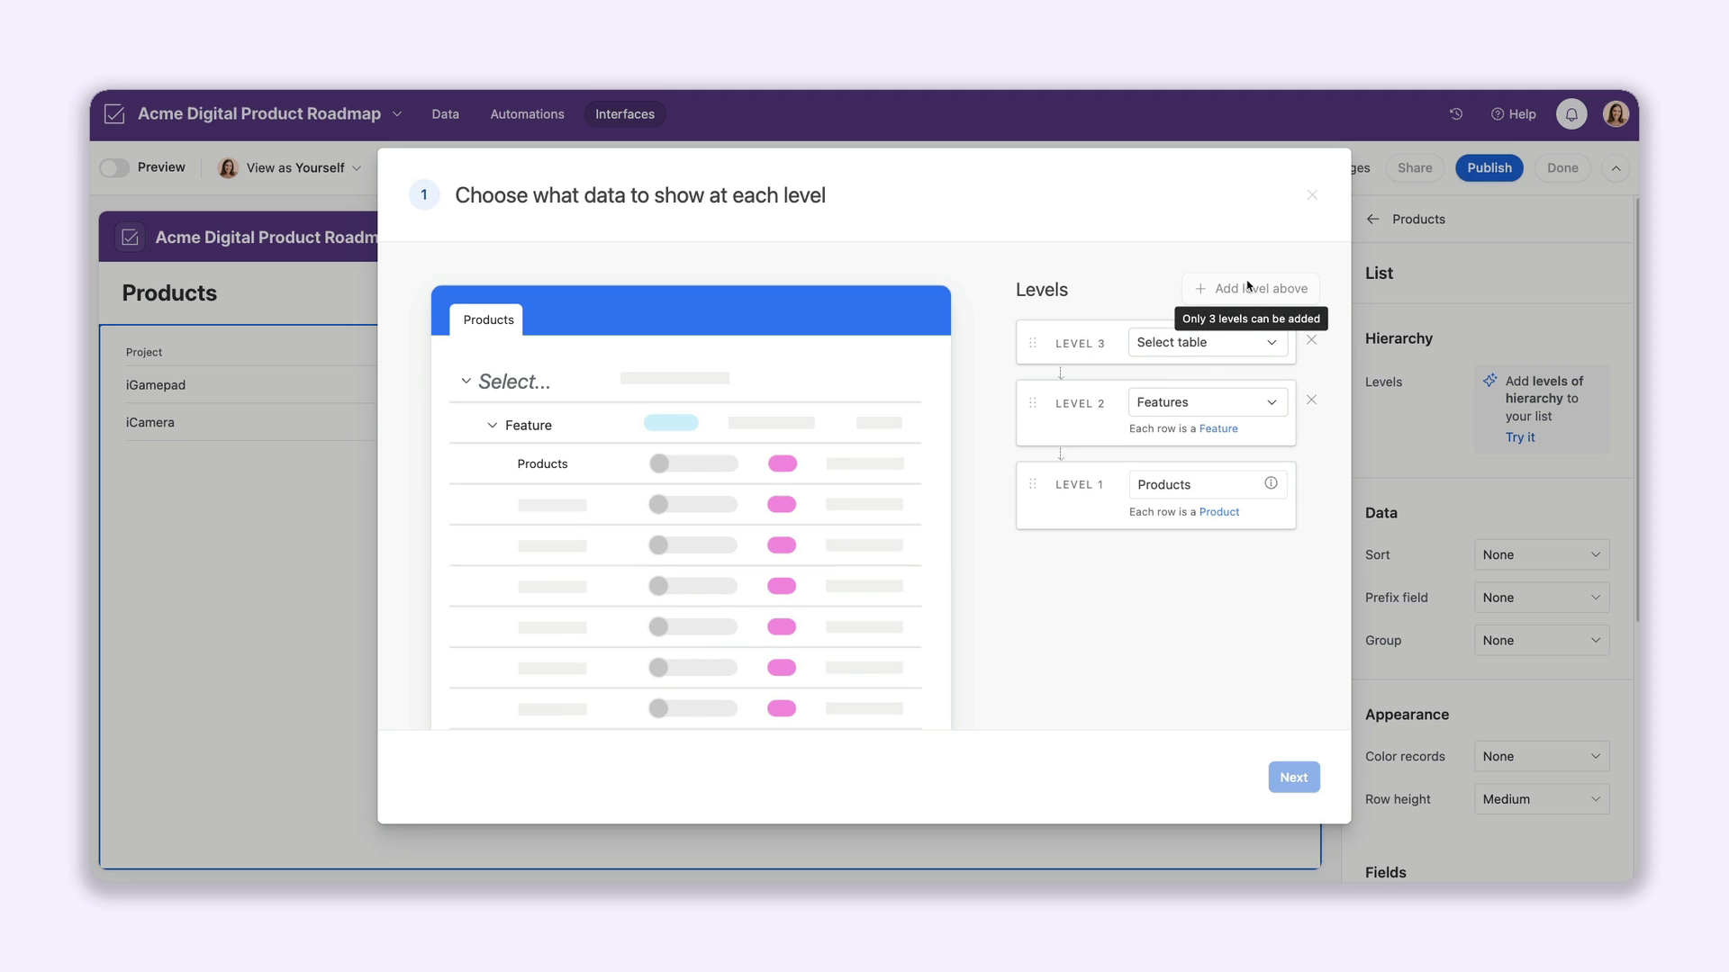
pyautogui.click(1197, 346)
pyautogui.click(1192, 427)
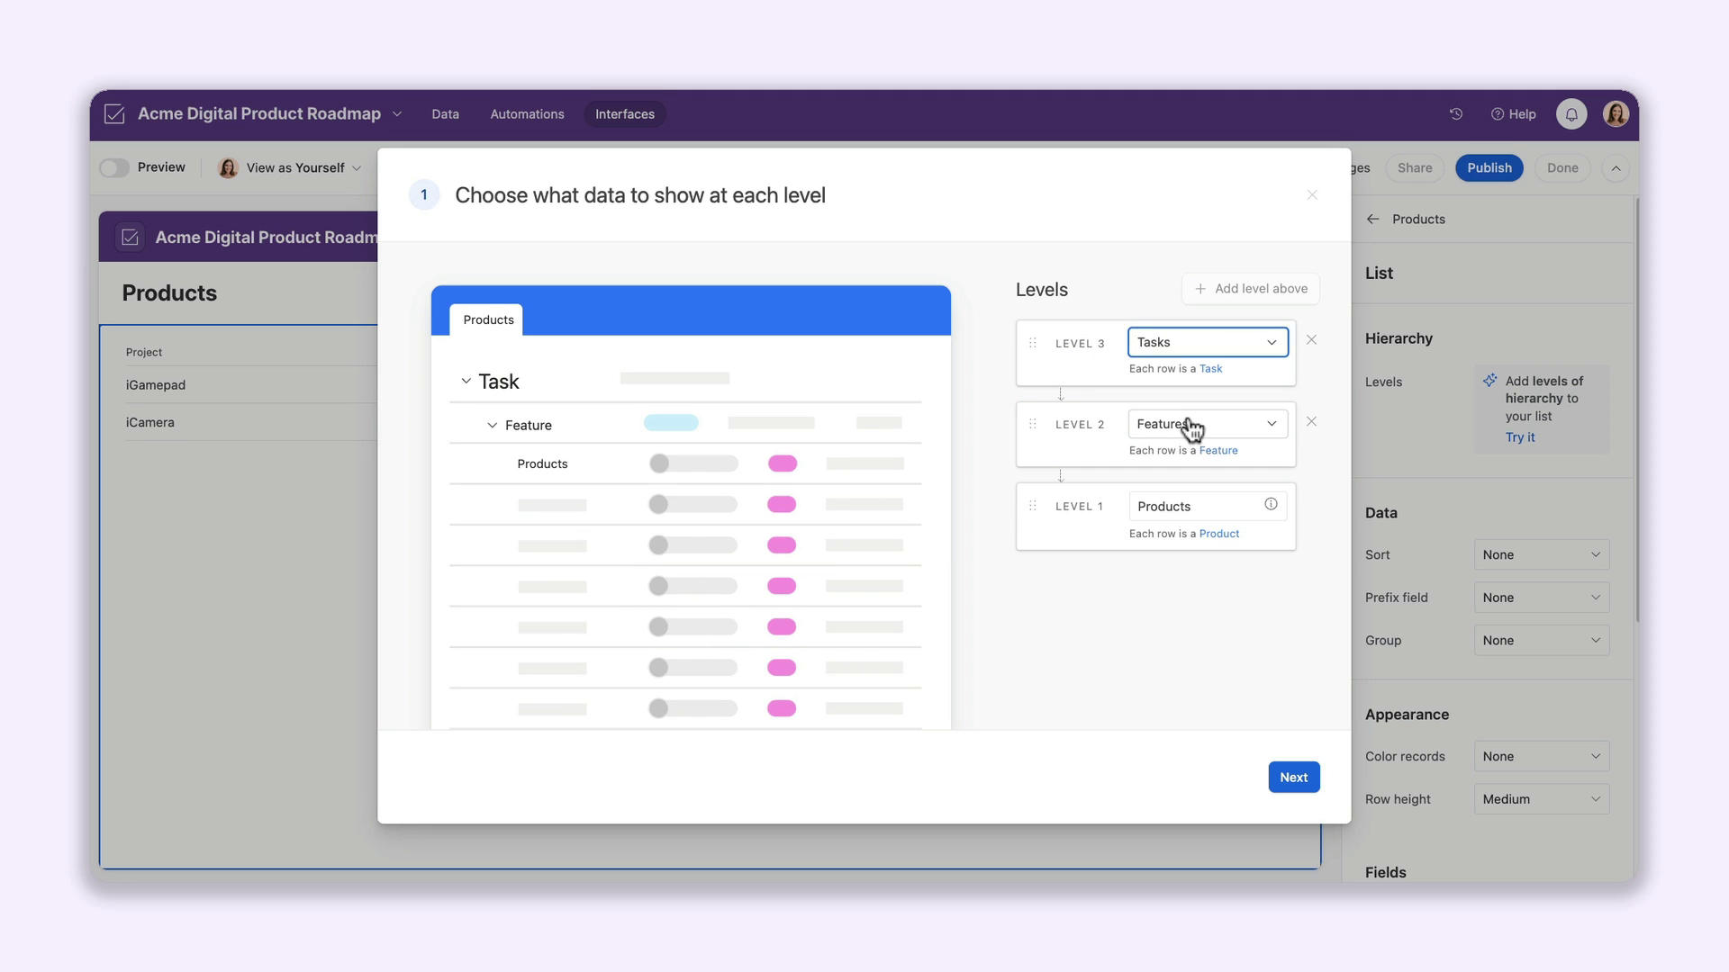
pyautogui.moveTo(1031, 507); pyautogui.dragTo(1041, 333)
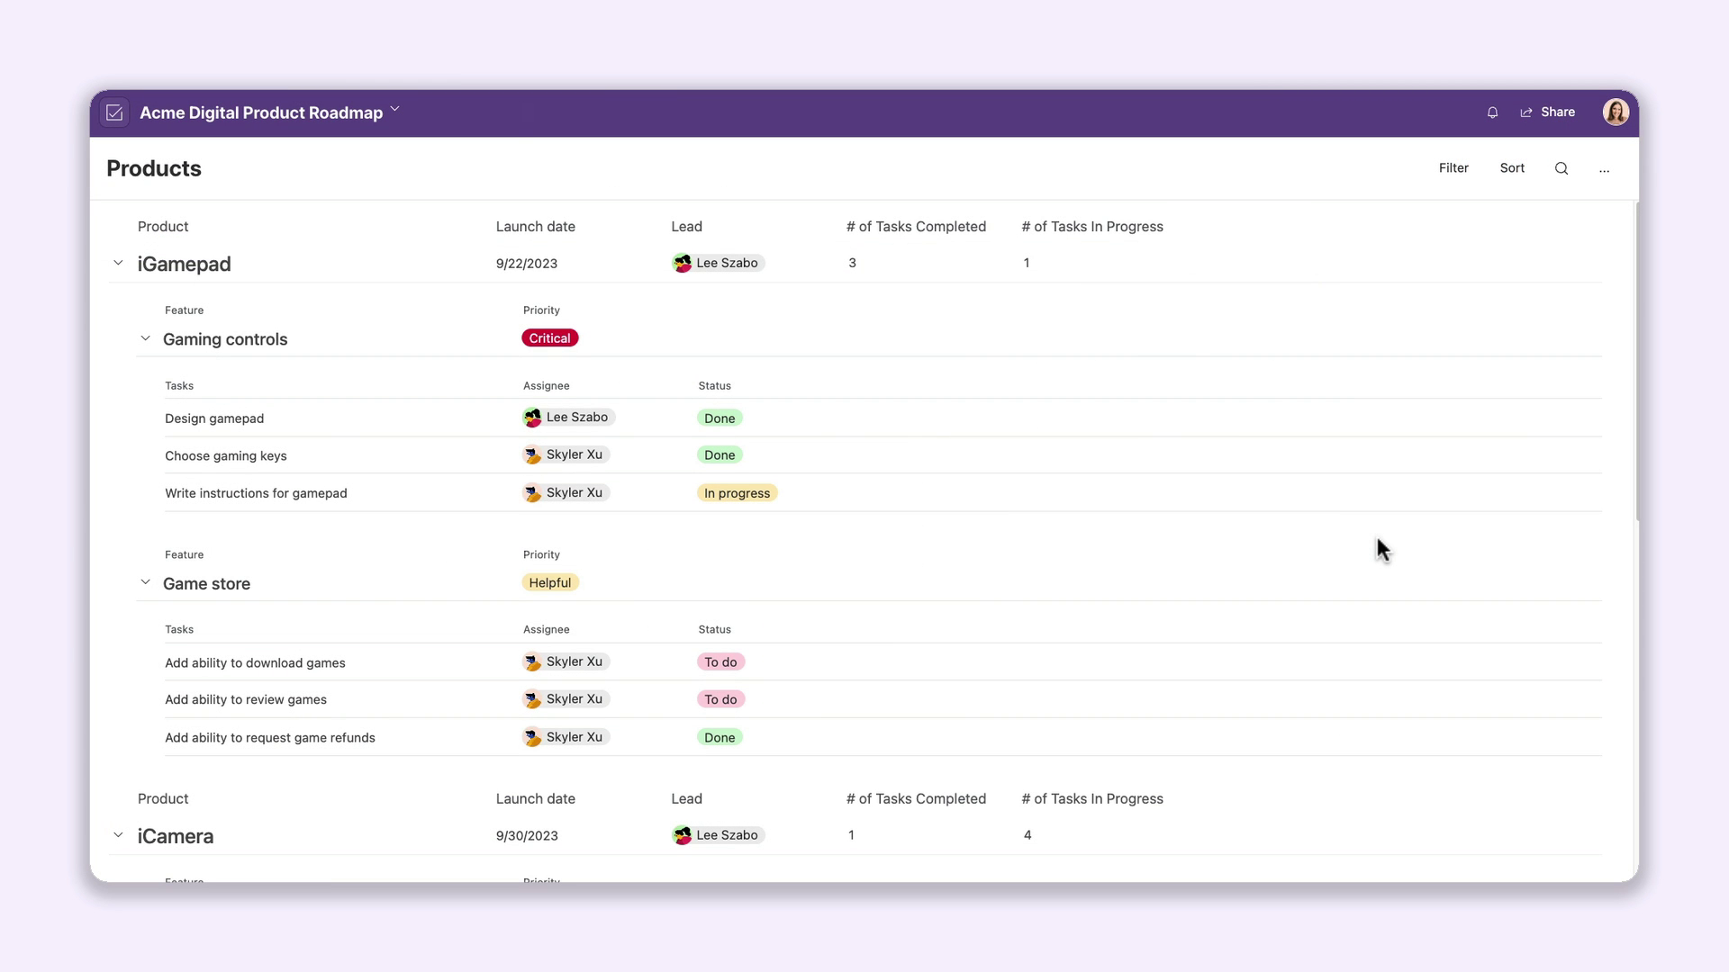
pyautogui.scroll(-1, 1379, 548)
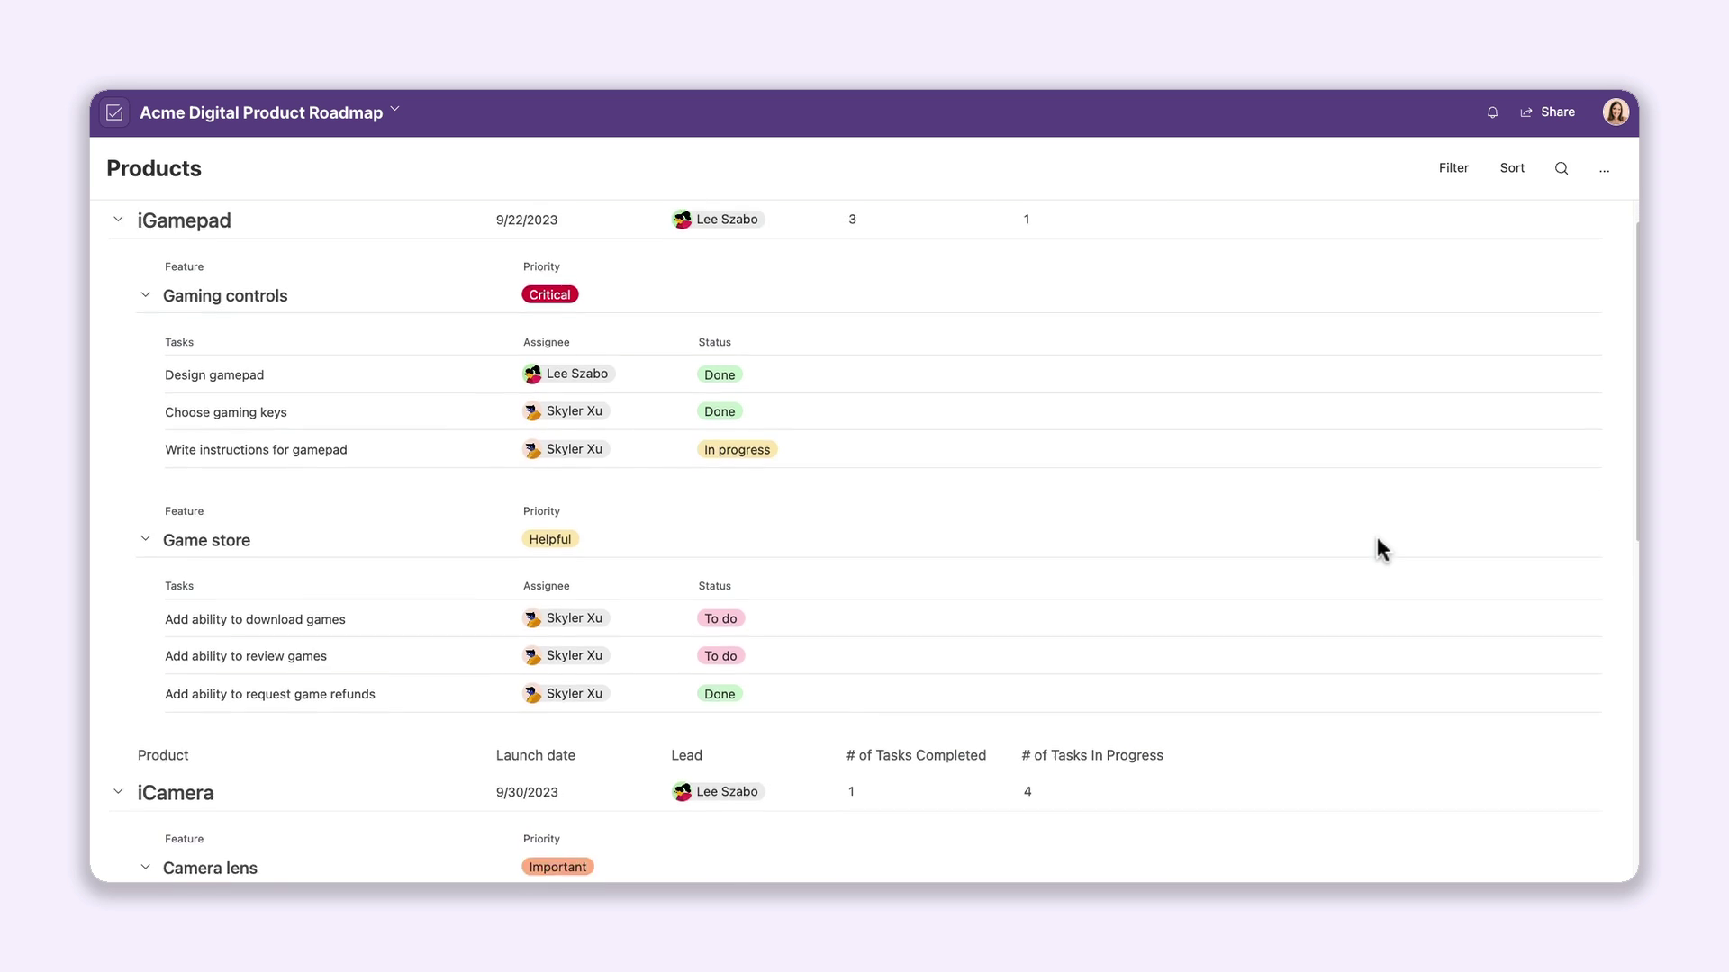
pyautogui.scroll(-1, 1380, 549)
pyautogui.scroll(-2, 1378, 548)
pyautogui.scroll(-1, 1378, 549)
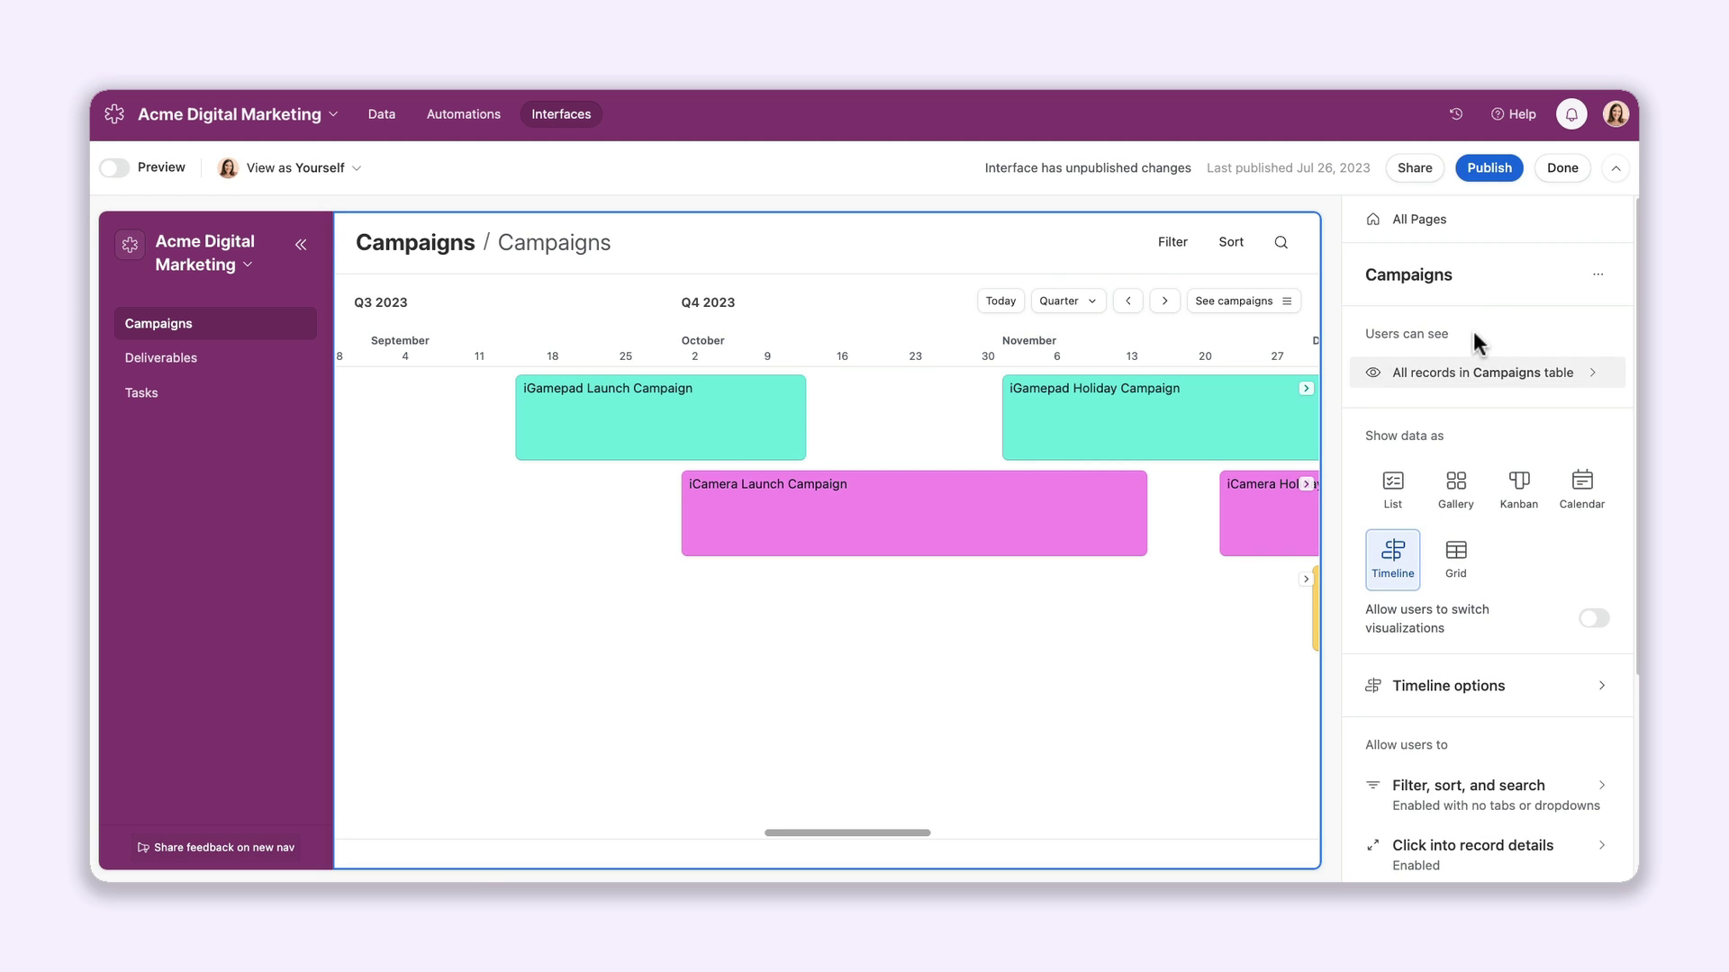
# Publish the pending Campaigns interface changes.
pyautogui.click(1504, 186)
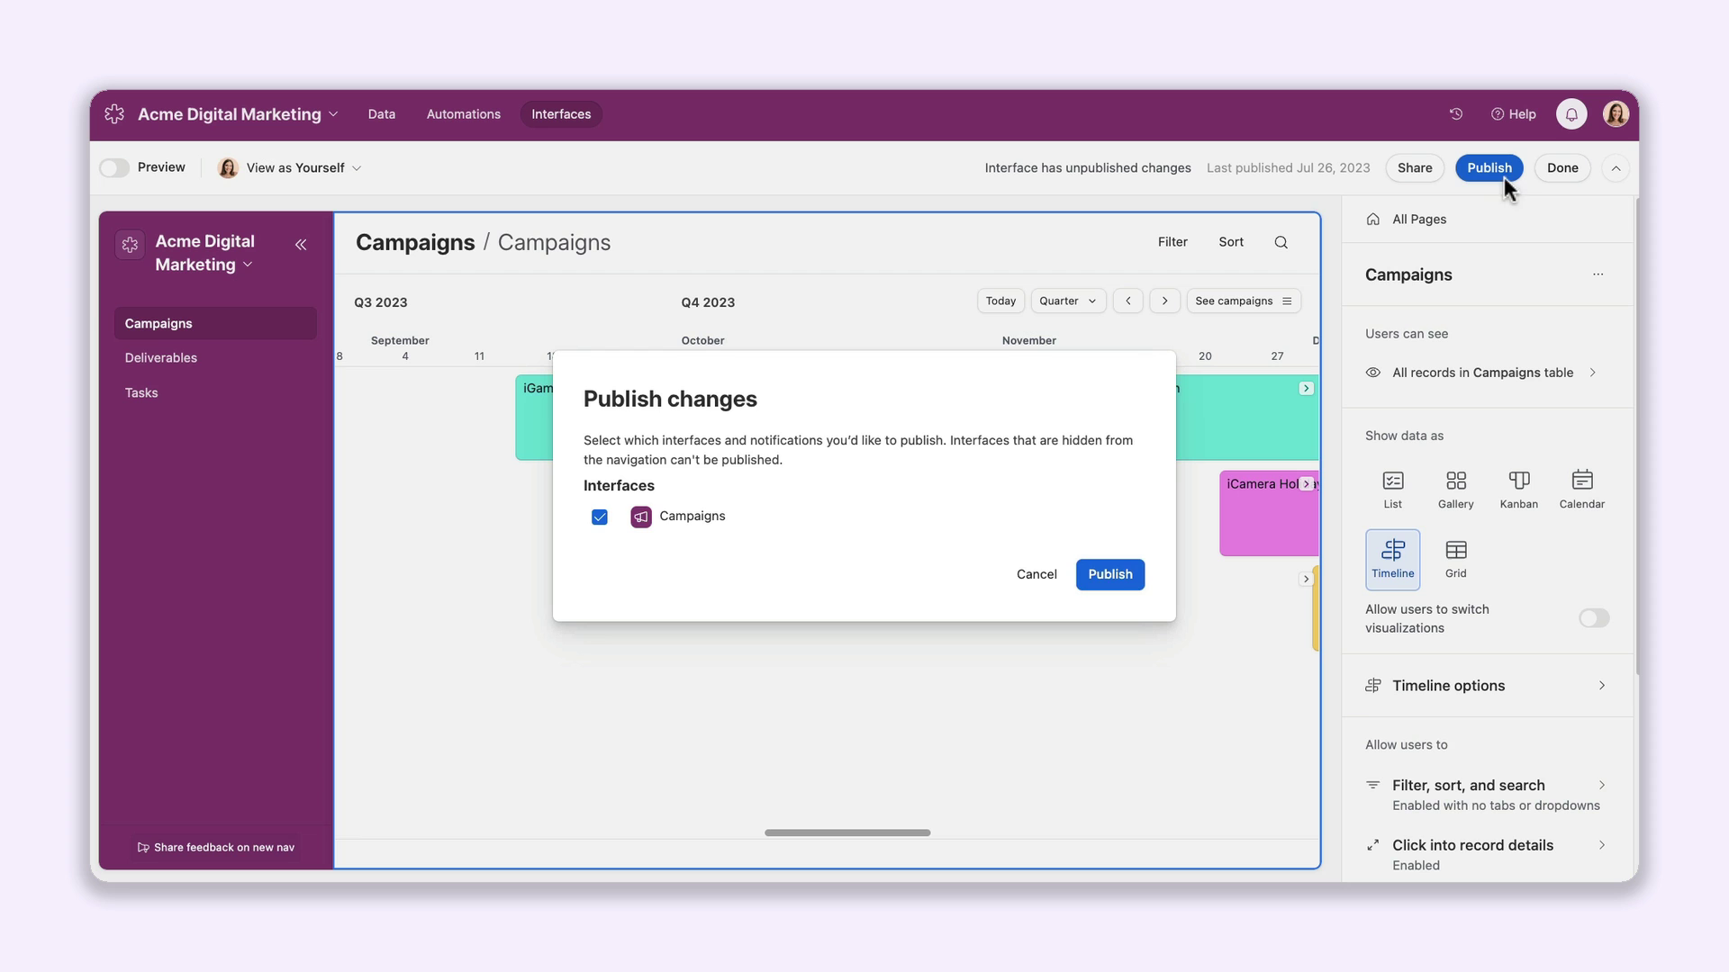
pyautogui.click(1137, 578)
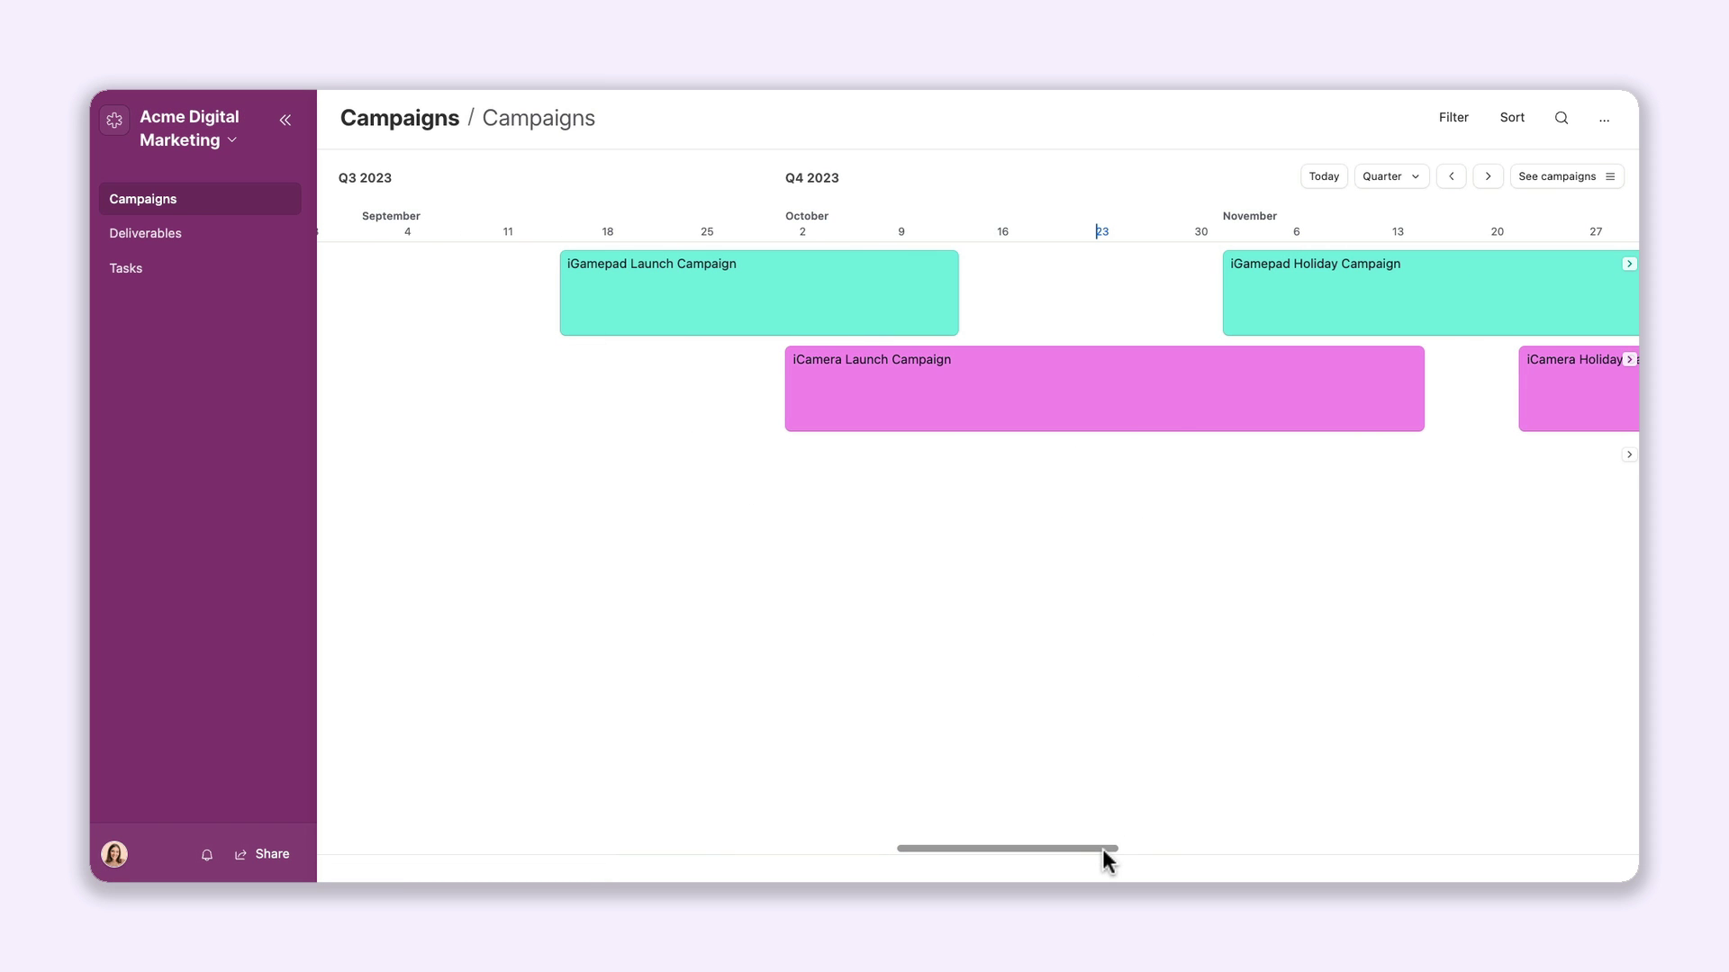
pyautogui.moveTo(1104, 850); pyautogui.dragTo(1207, 849)
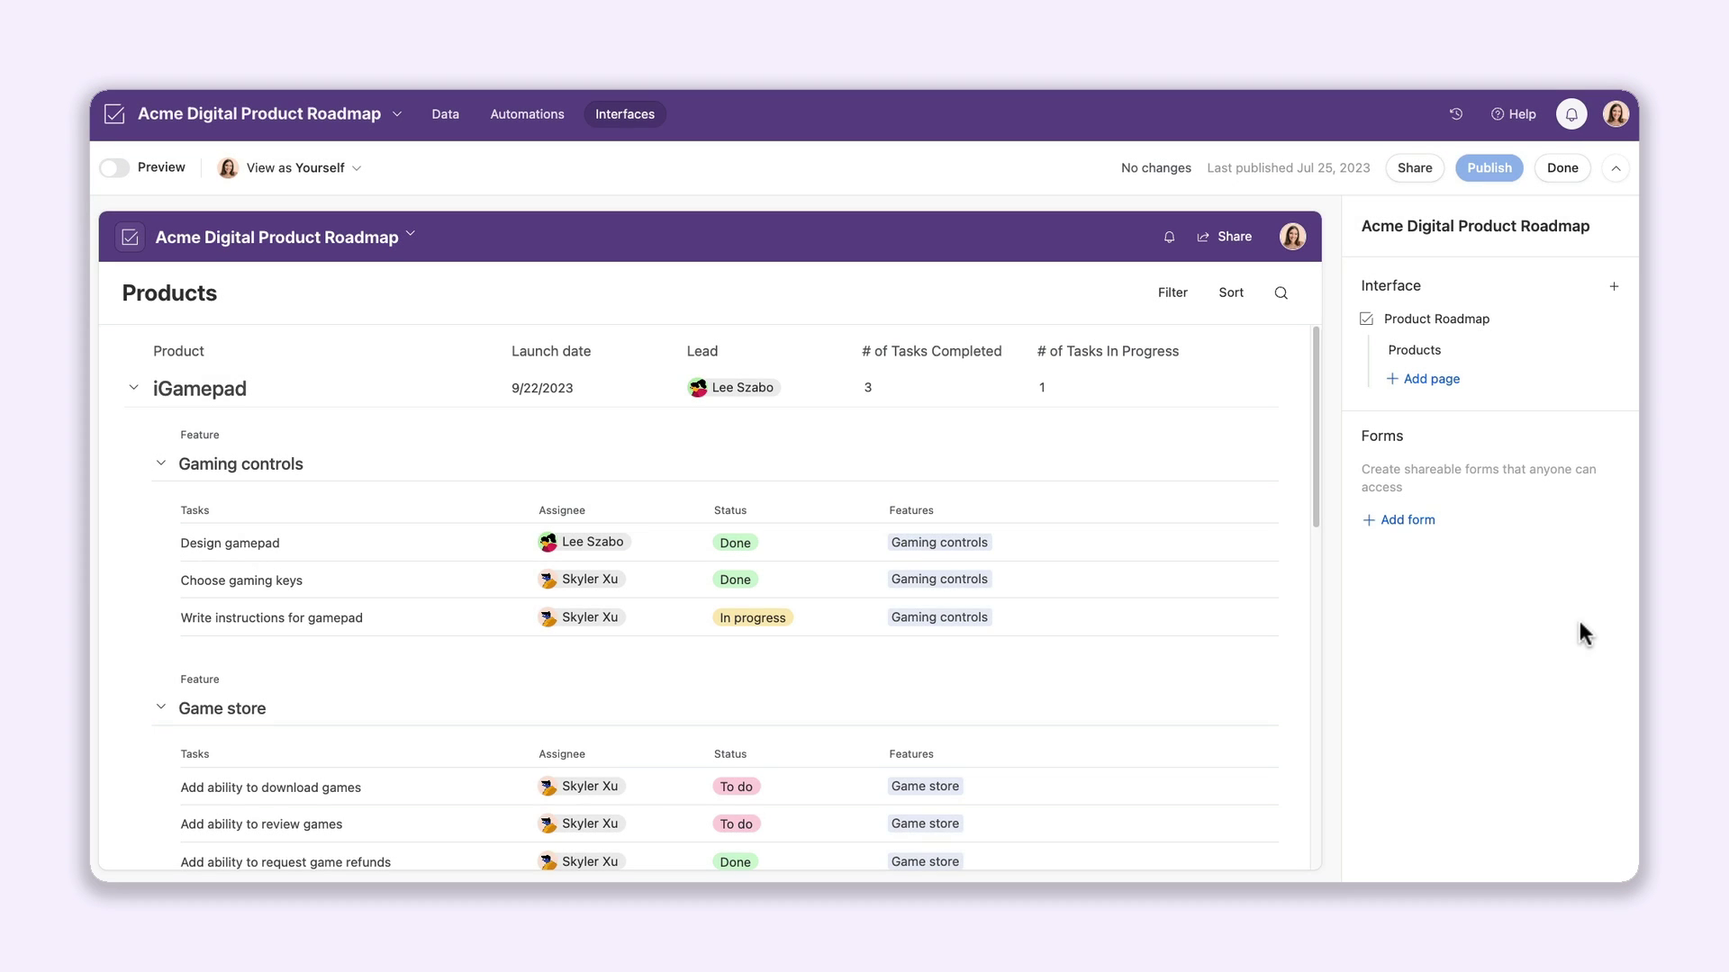
# Add a Calendar page connected to the Tasks table.
pyautogui.click(1413, 385)
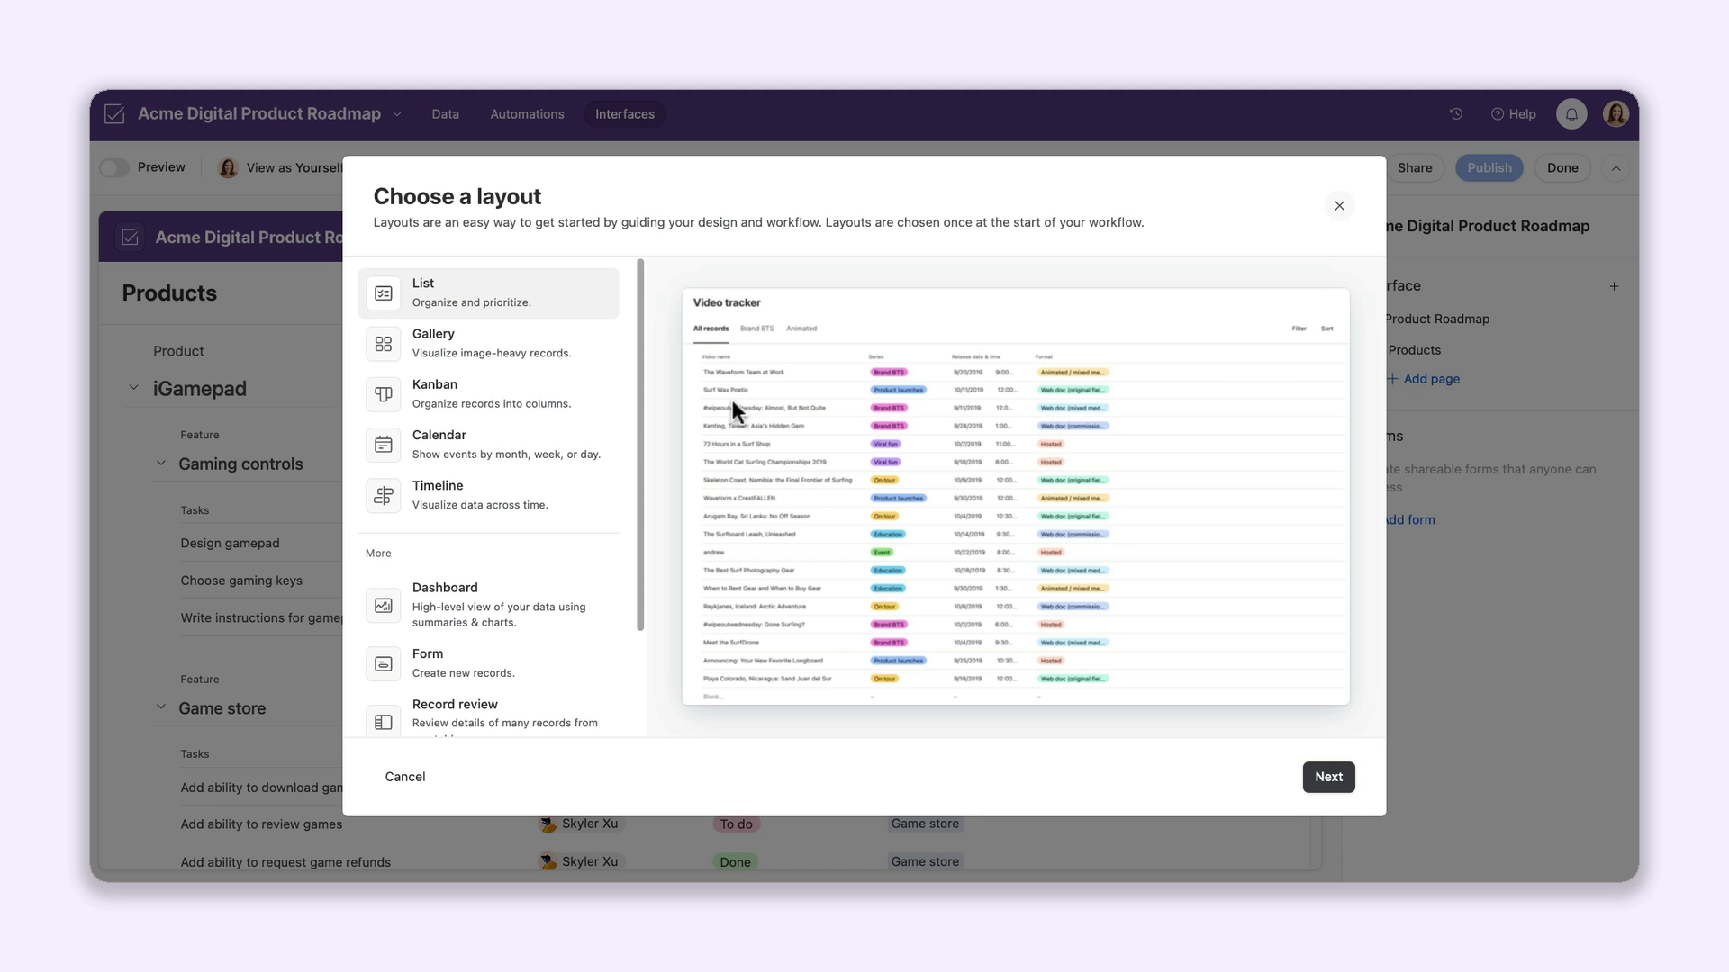
pyautogui.click(594, 446)
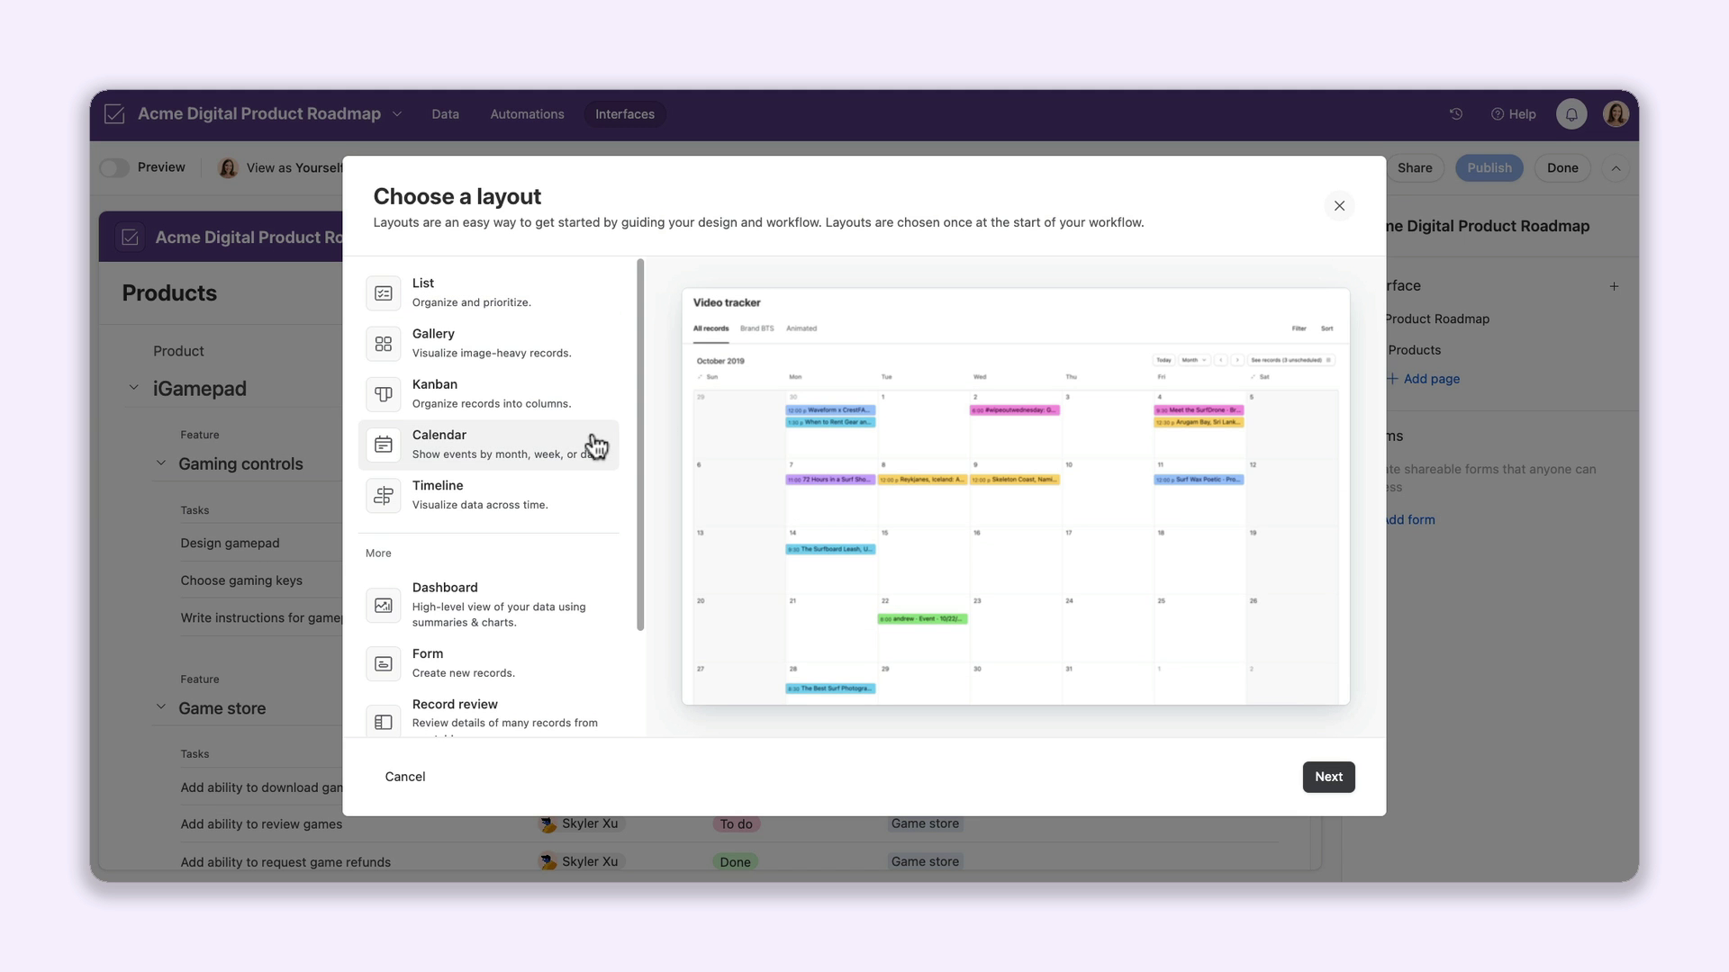
pyautogui.click(1325, 780)
pyautogui.click(1322, 780)
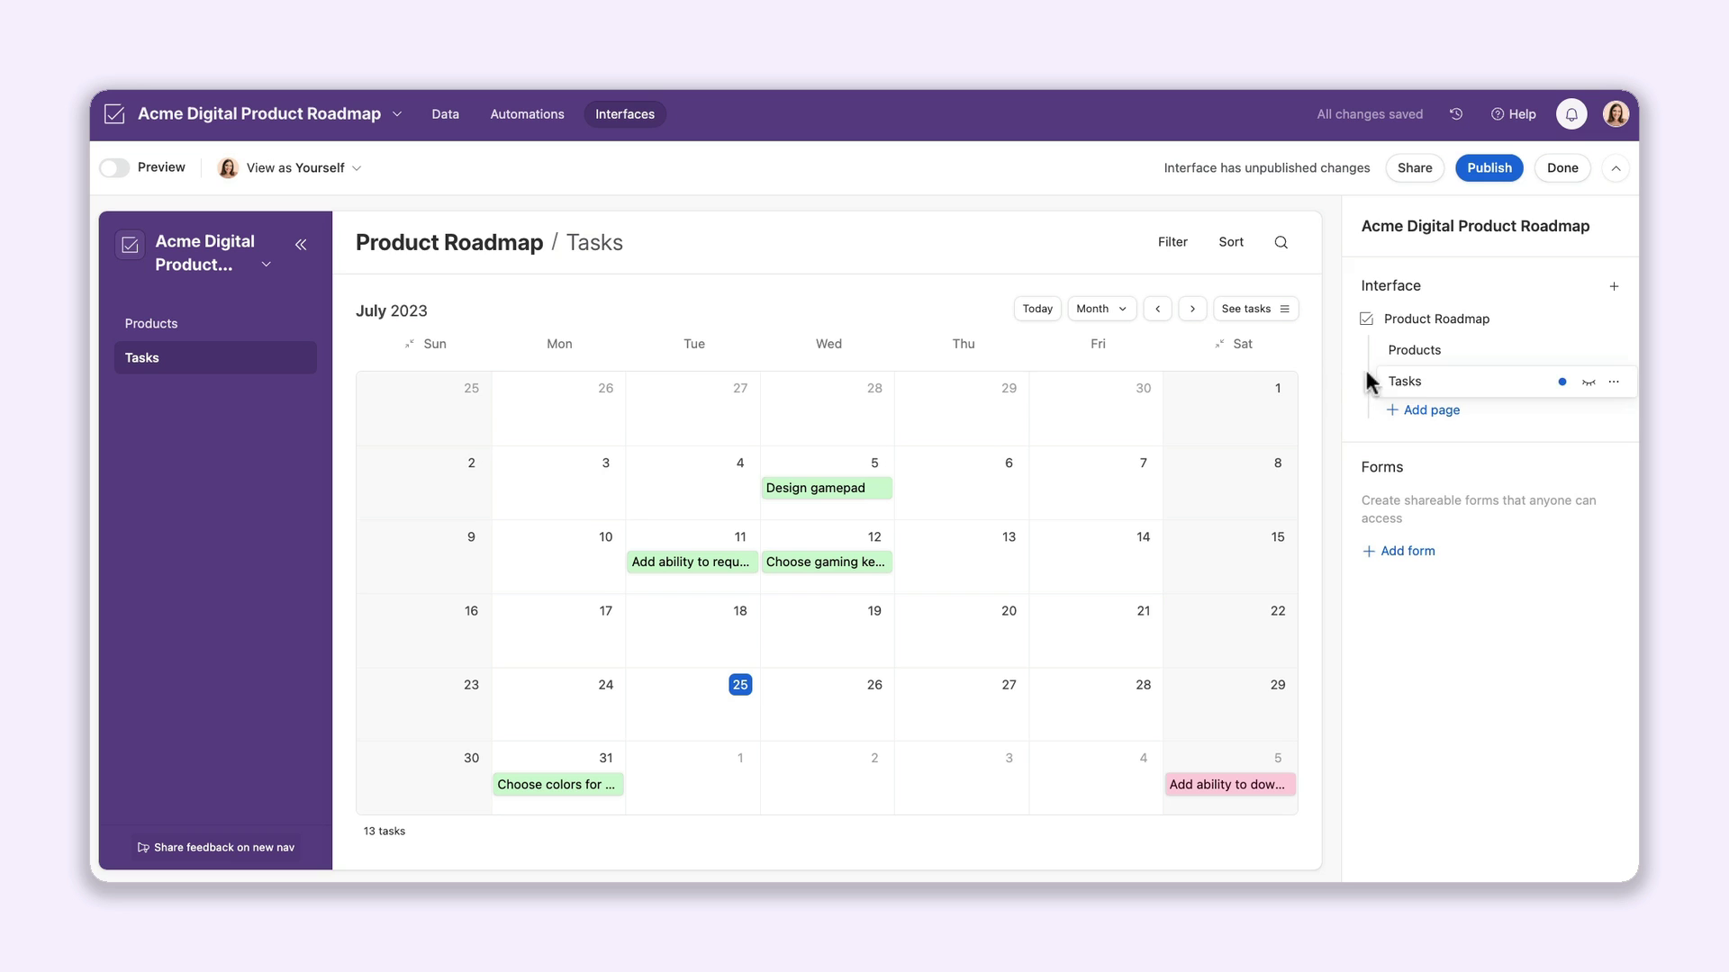
# Limit the Tasks page so users see only the viewer's own records.
pyautogui.click(1250, 359)
pyautogui.click(1373, 220)
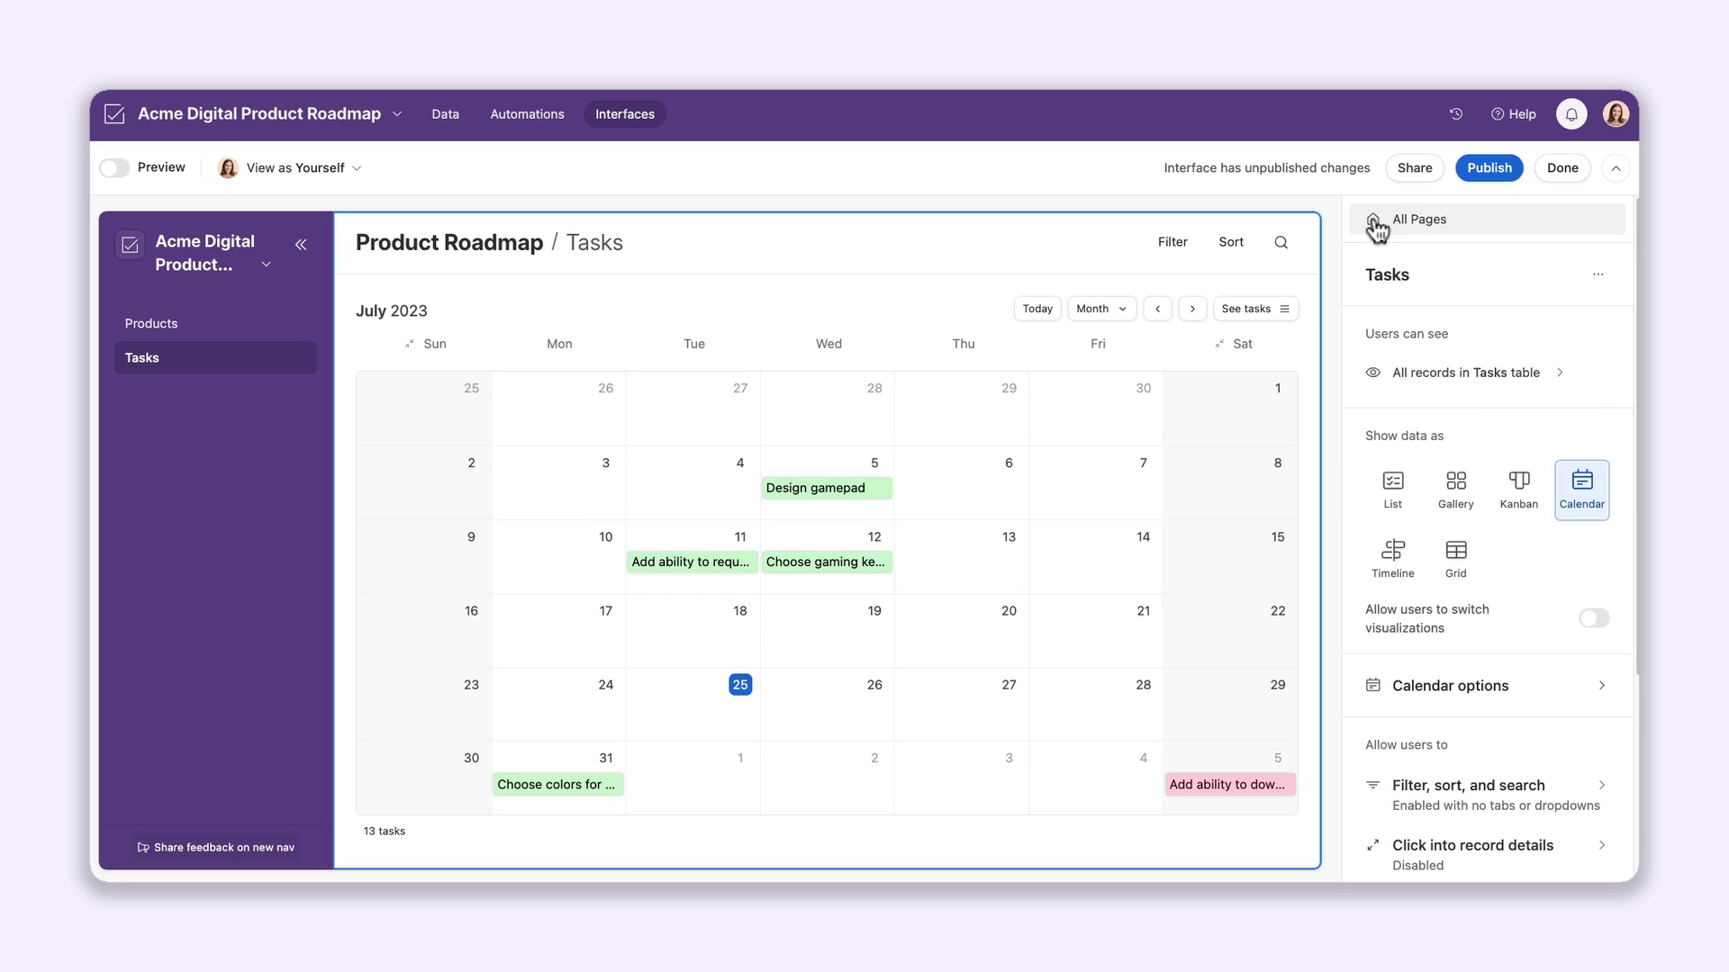
pyautogui.click(1460, 373)
pyautogui.click(1452, 530)
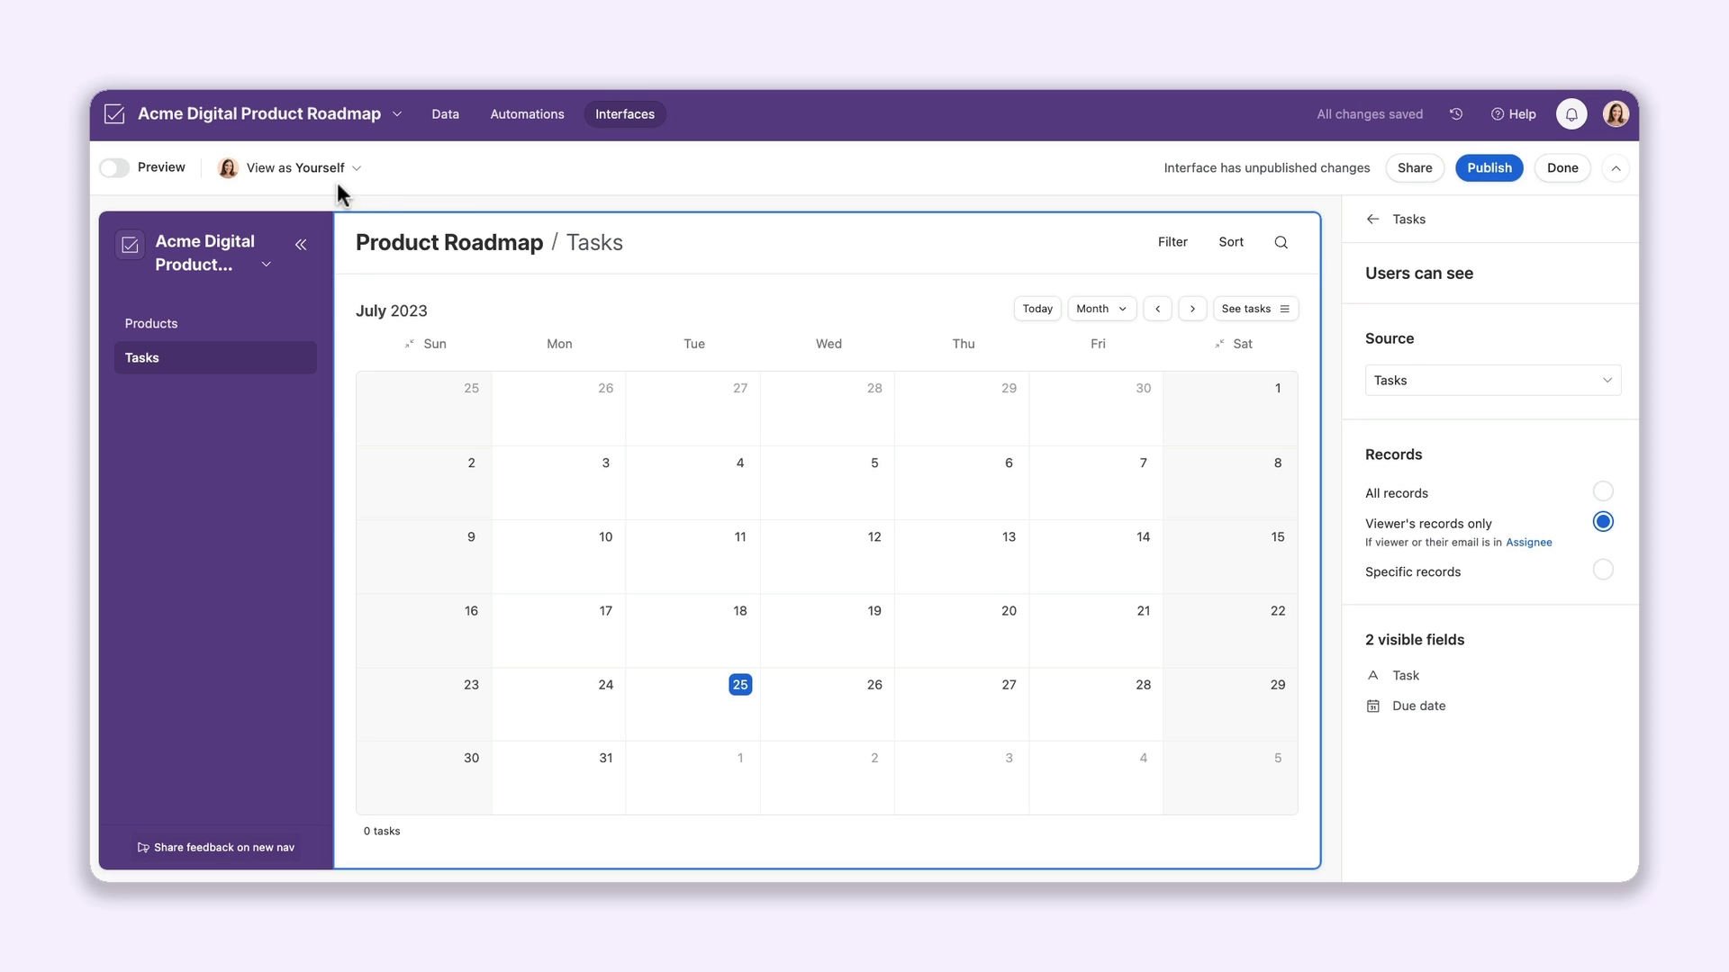
# Preview the page as two other collaborators, then show the tasks as a Kanban board.
pyautogui.click(308, 176)
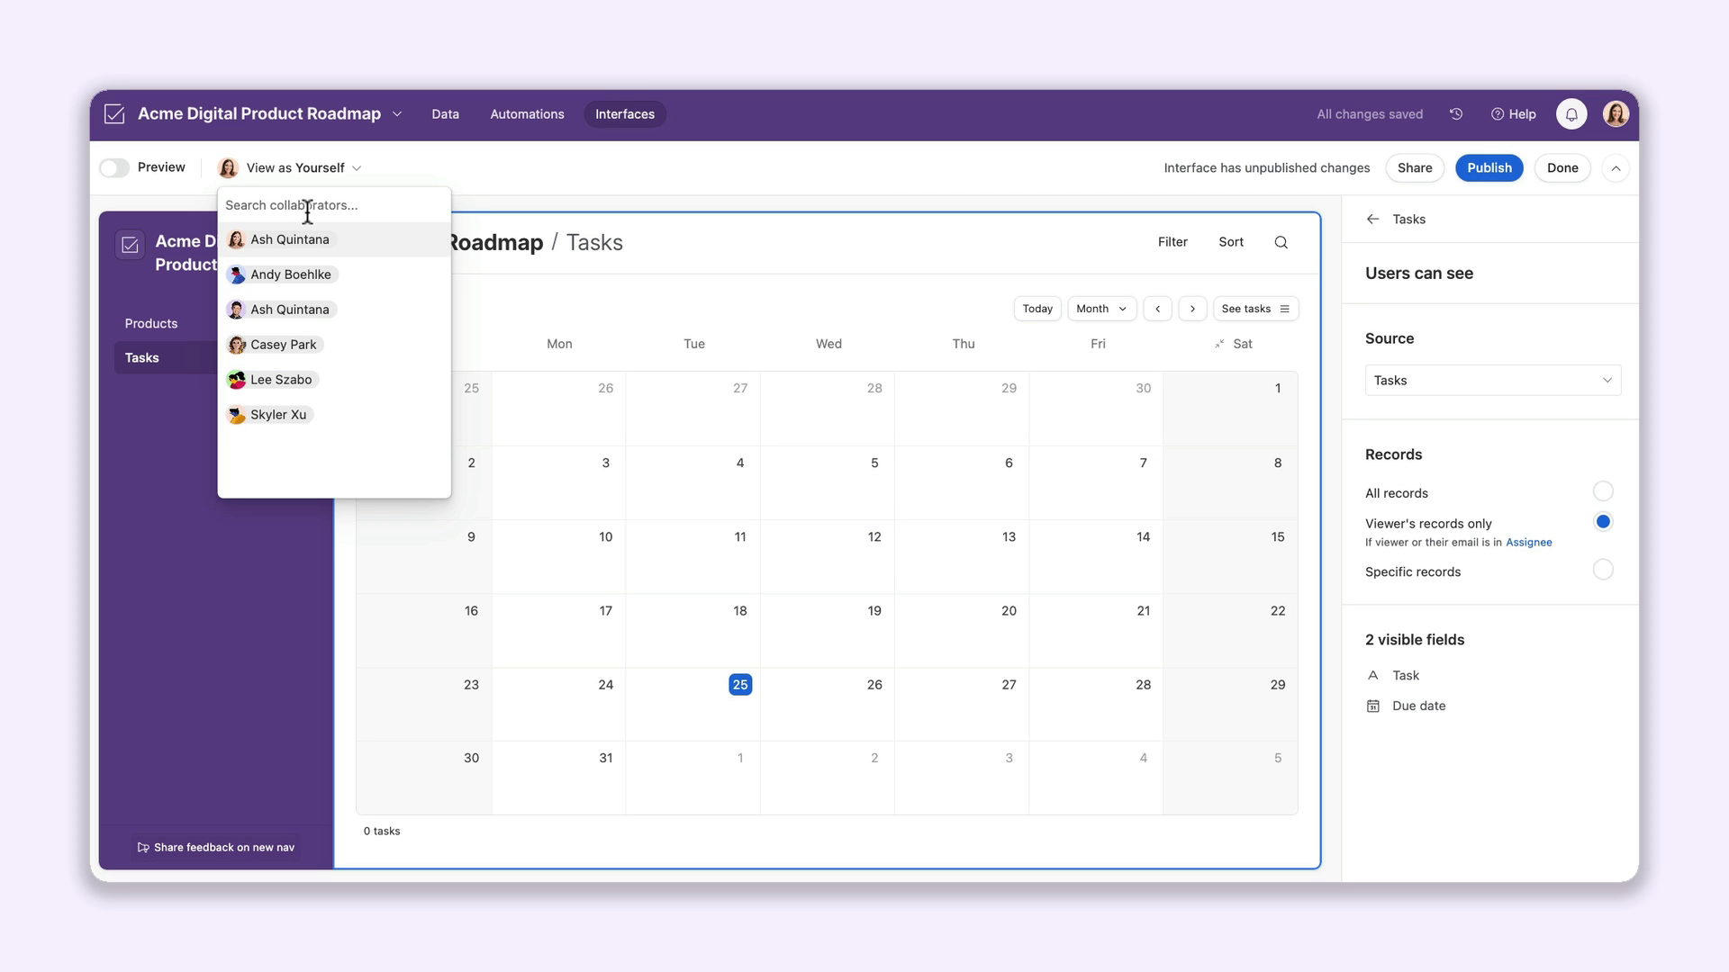
pyautogui.click(312, 382)
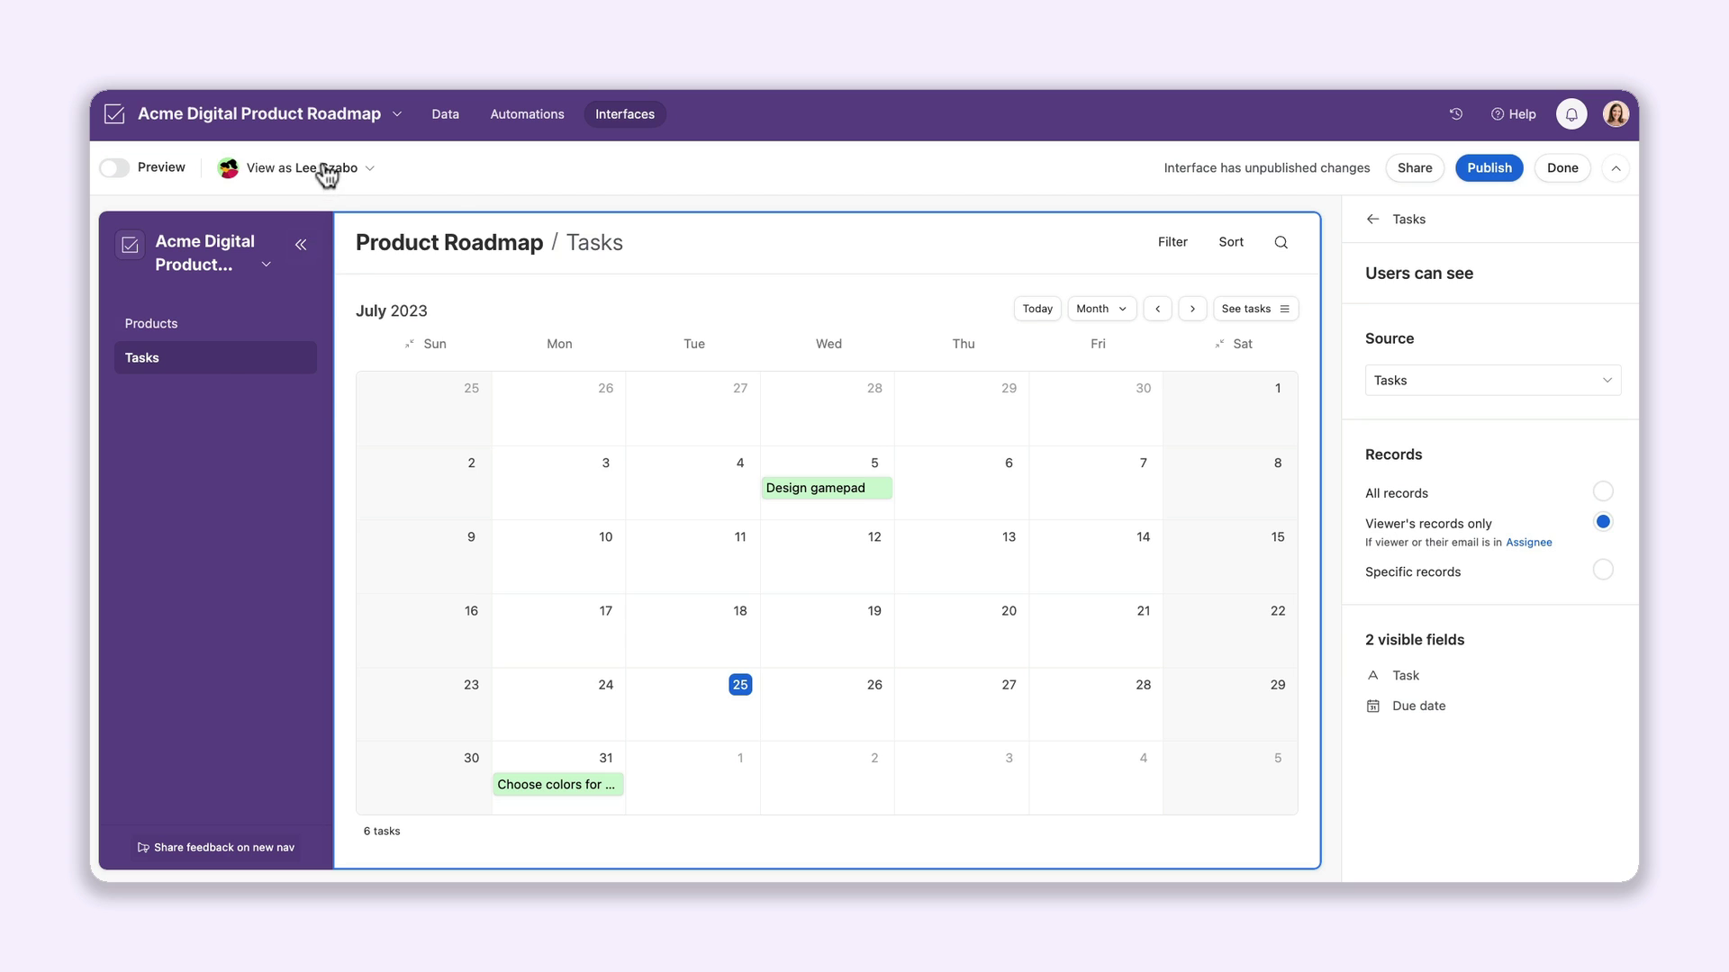
pyautogui.click(324, 168)
pyautogui.click(332, 409)
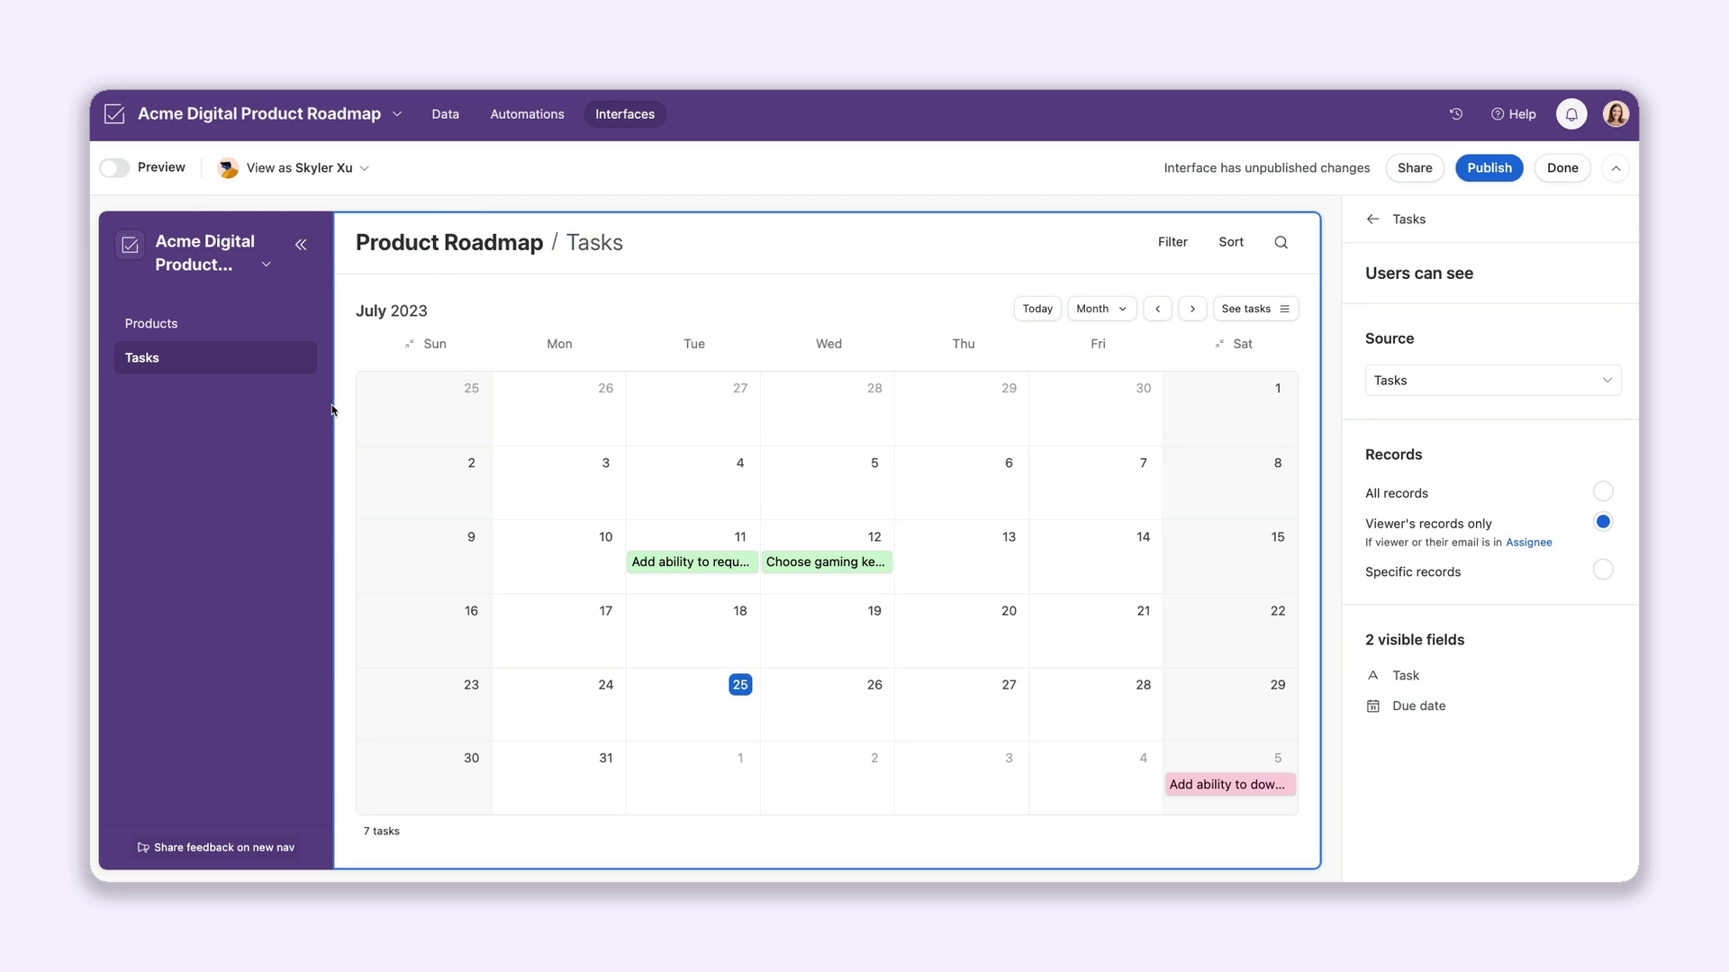
pyautogui.click(824, 407)
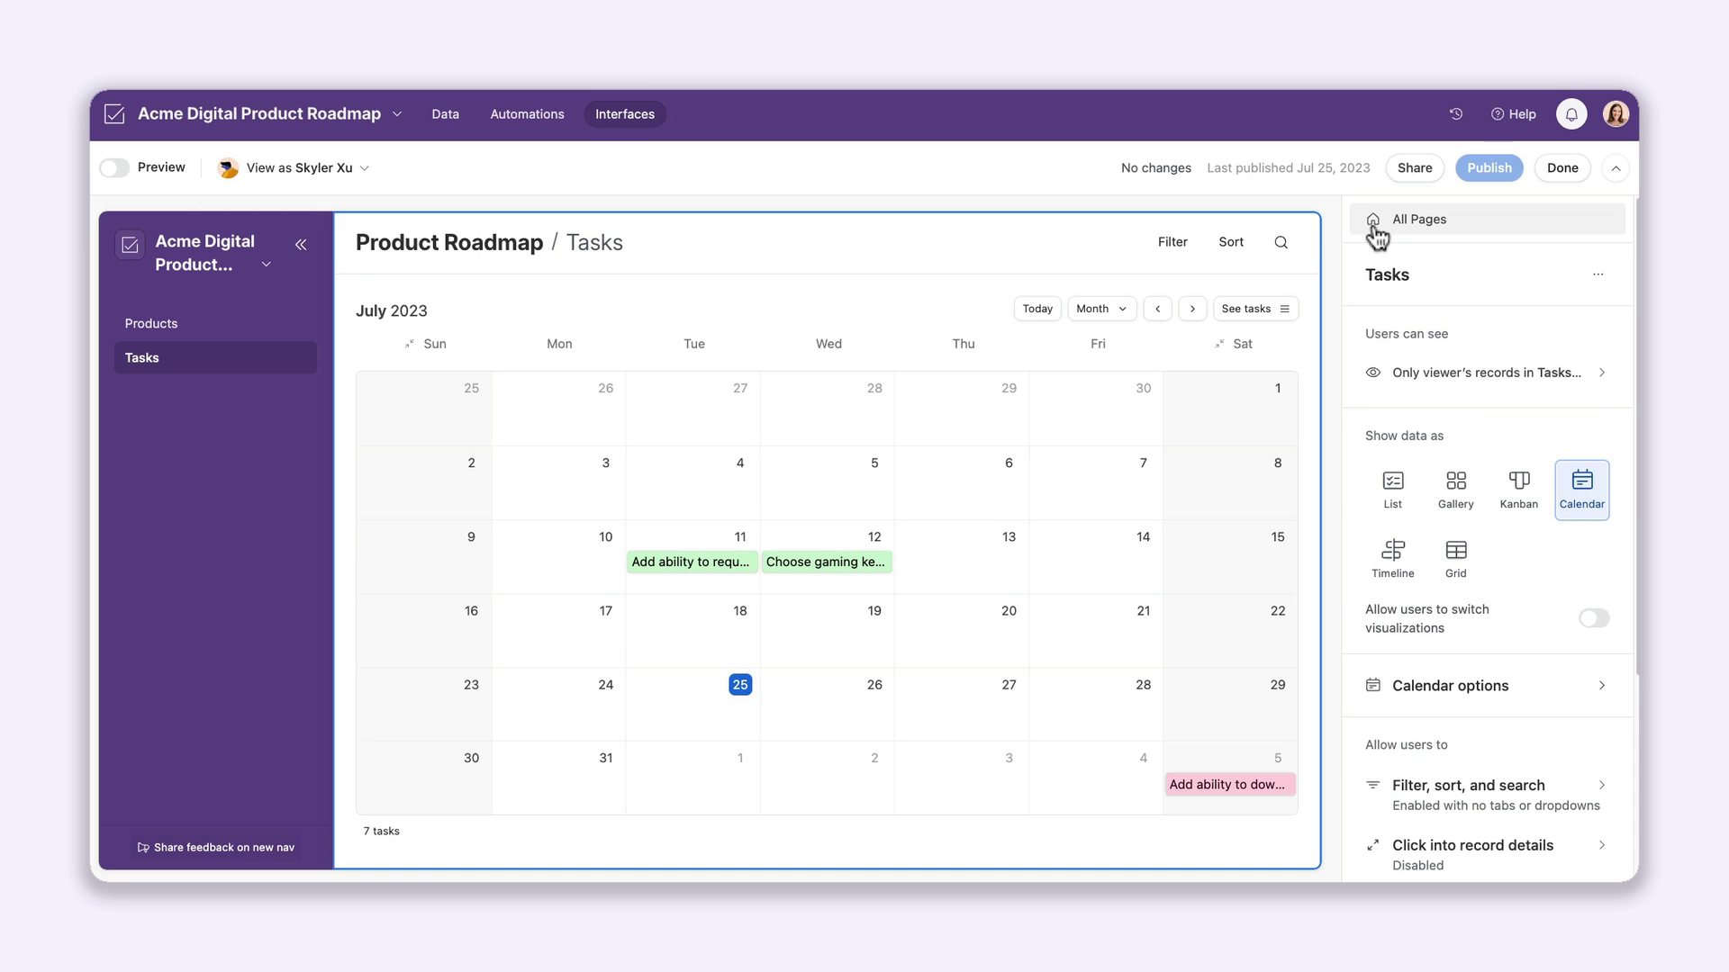
pyautogui.click(1516, 489)
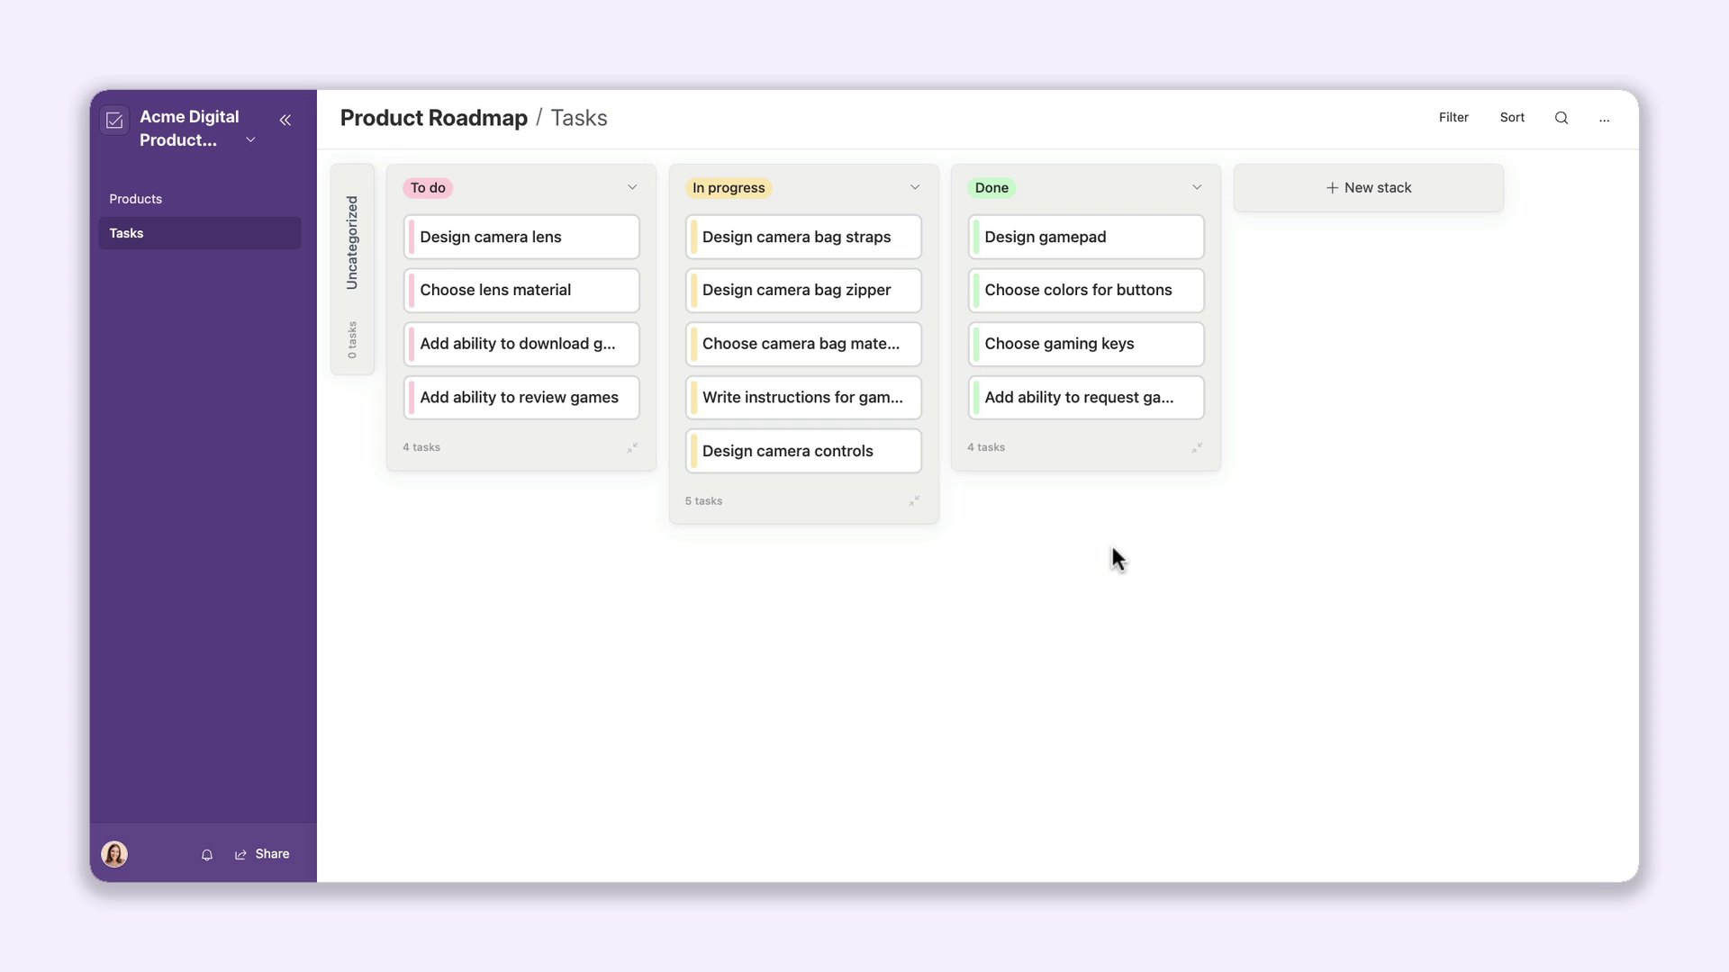
# Move the Design camera controls card into the Done stack.
pyautogui.moveTo(852, 451)
pyautogui.mouseDown()
pyautogui.moveTo(1116, 447)
pyautogui.moveTo(1122, 426)
pyautogui.mouseUp()
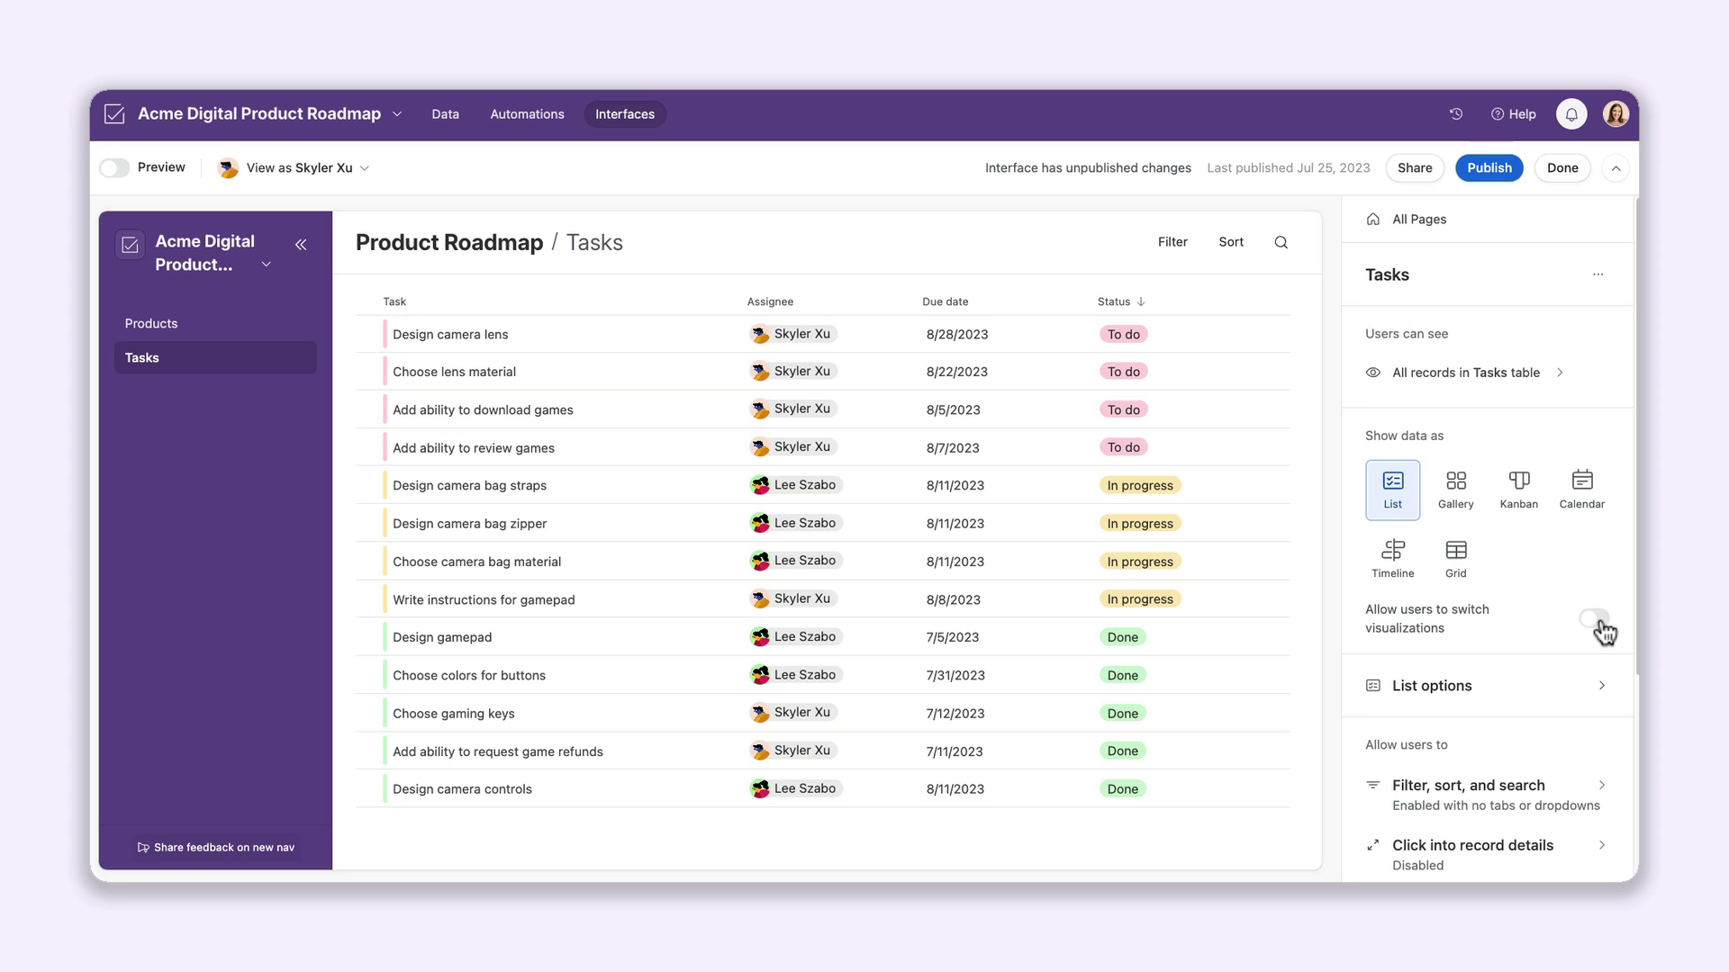
# Allow users to switch visualizations, adding Kanban as a switchable layout.
pyautogui.click(1599, 622)
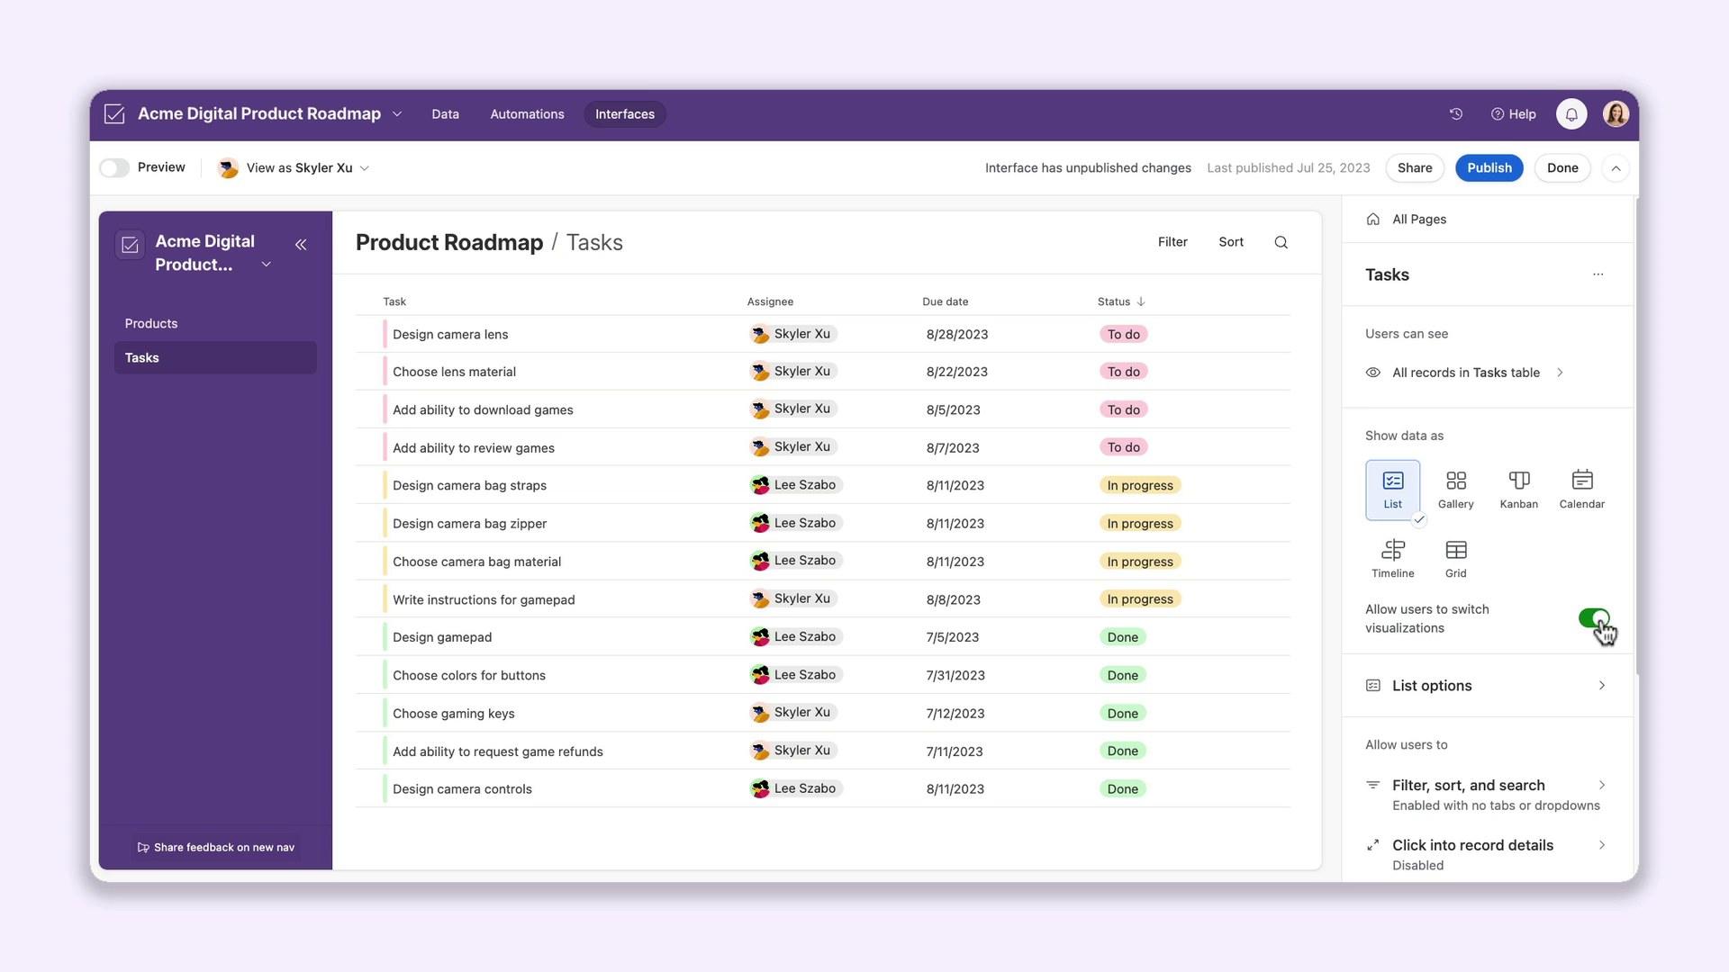
pyautogui.click(1535, 516)
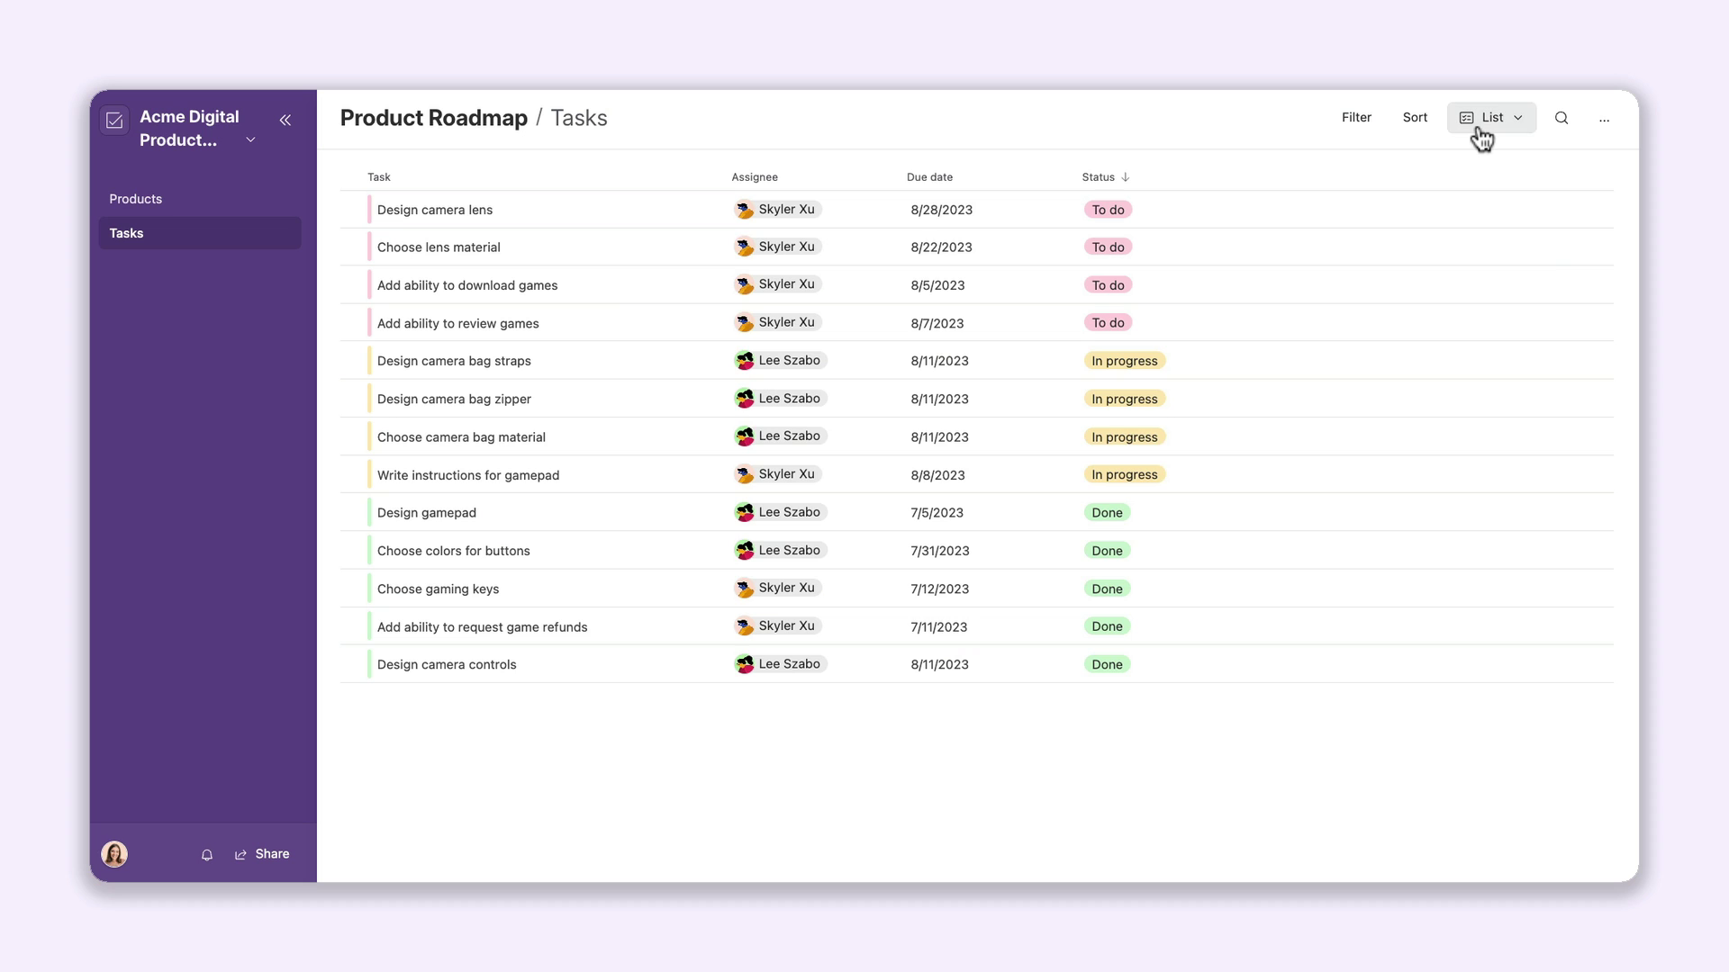
# In preview, switch the tasks to Kanban and then to the Calendar layout.
pyautogui.click(1485, 122)
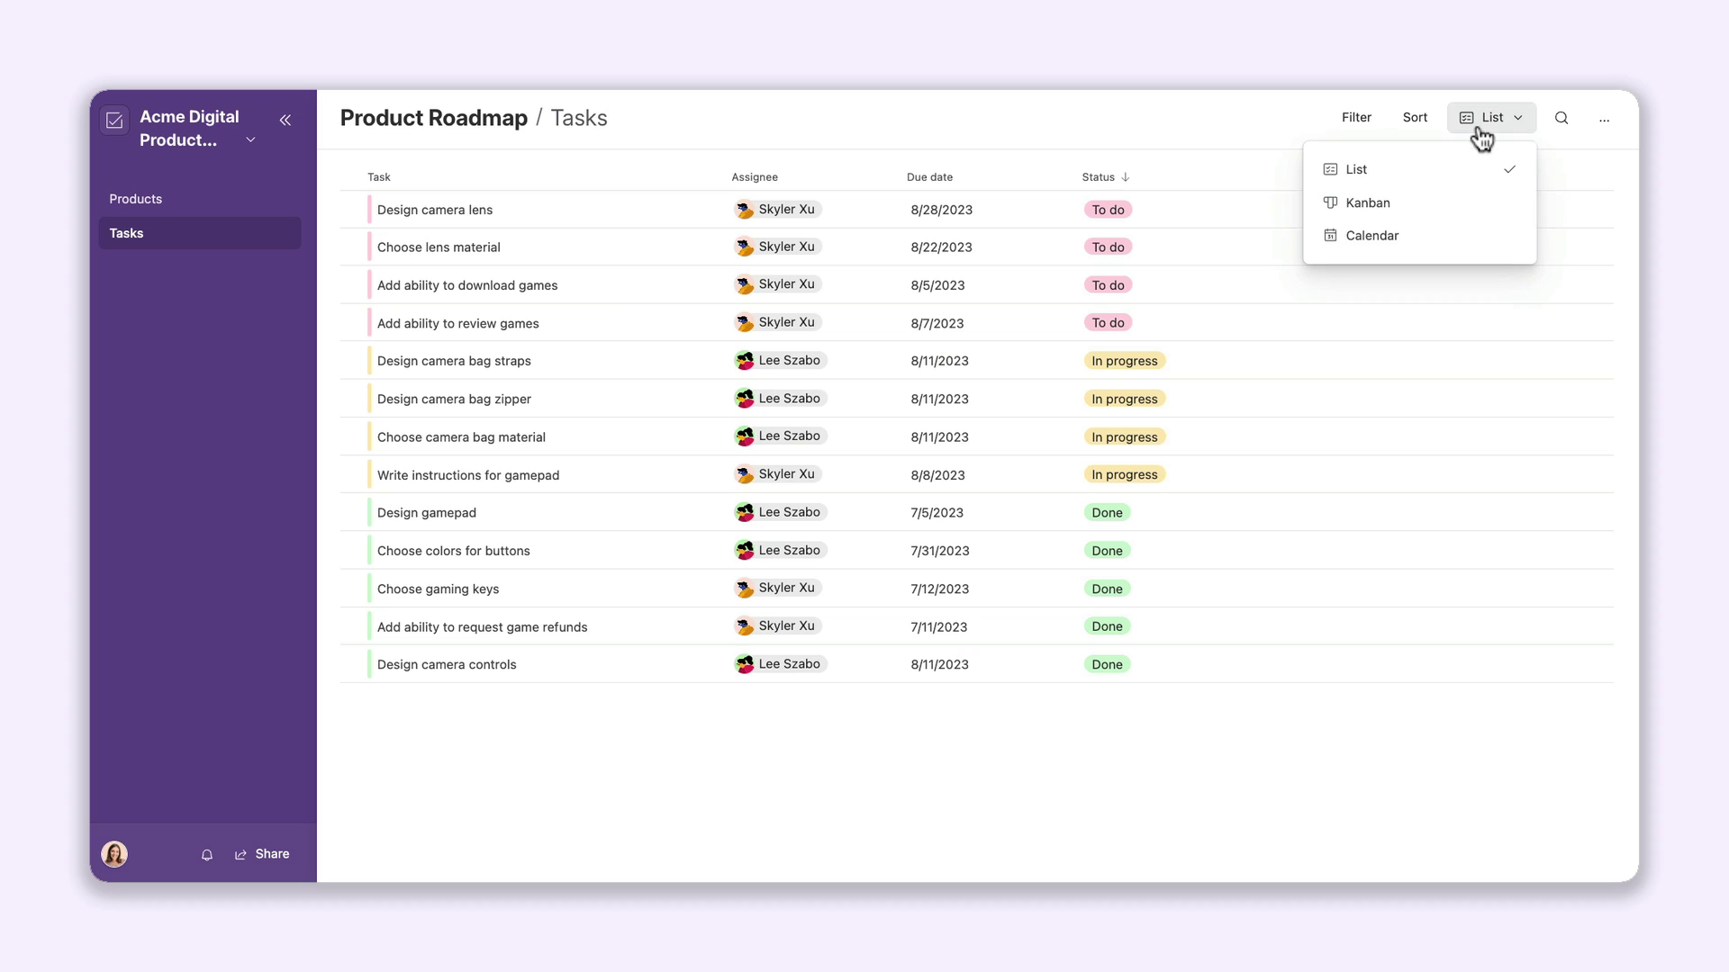
pyautogui.click(1472, 205)
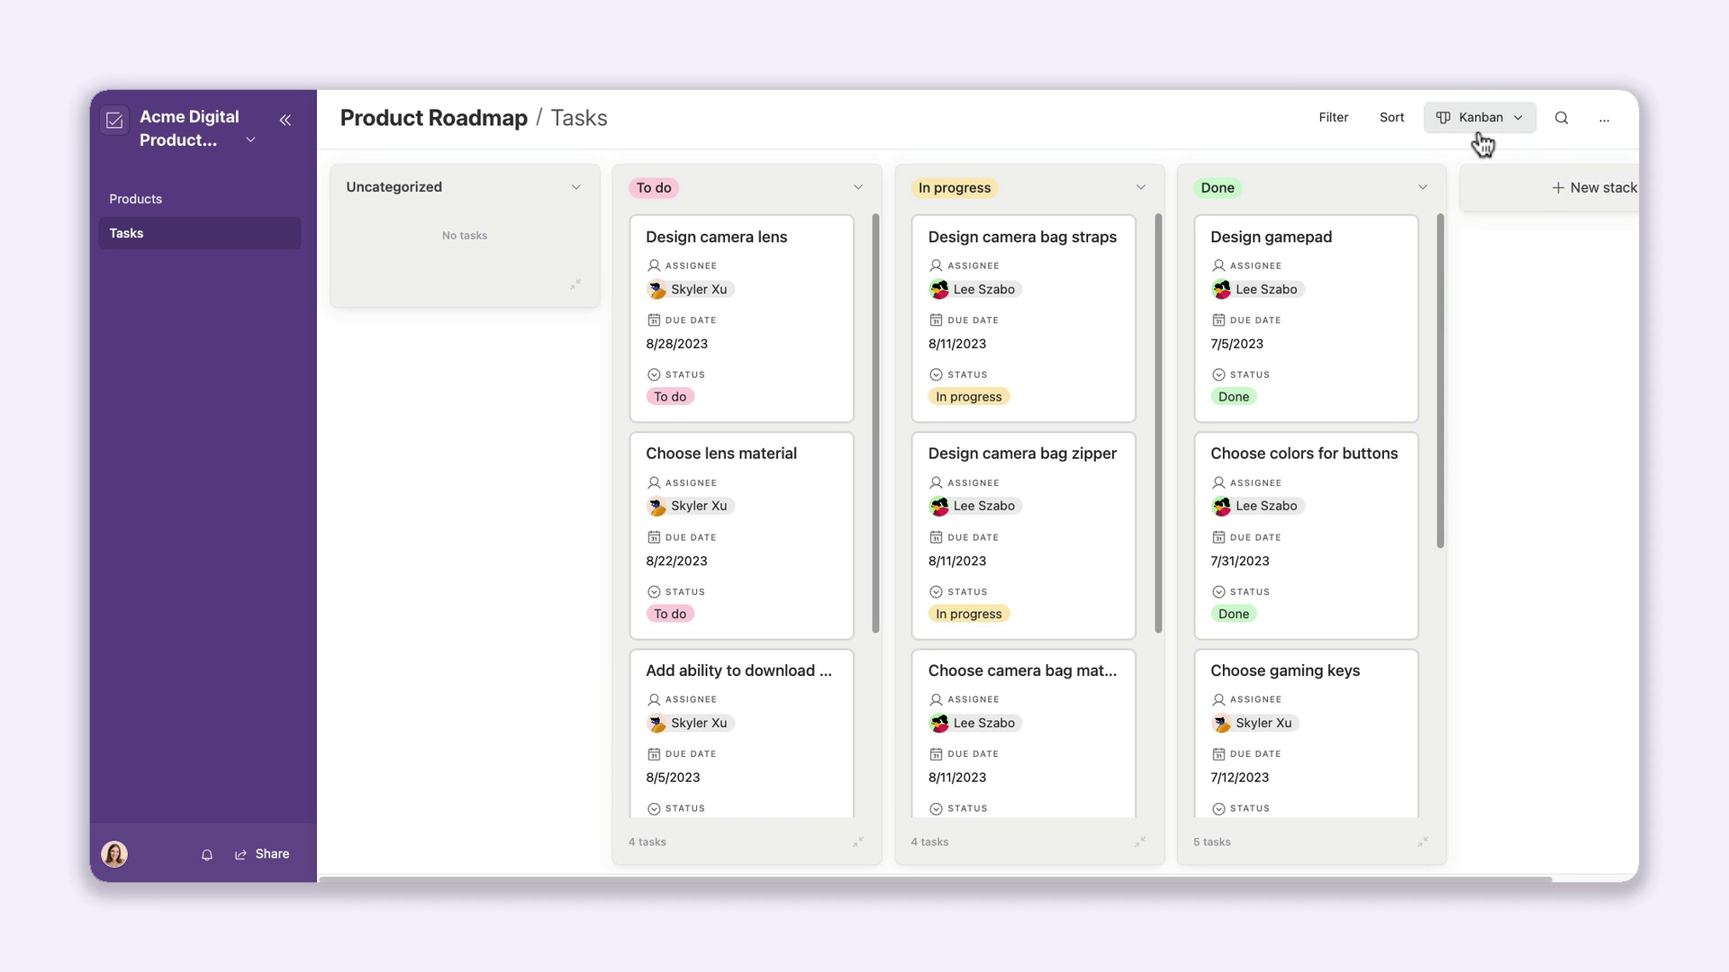
pyautogui.click(1479, 127)
pyautogui.click(1459, 244)
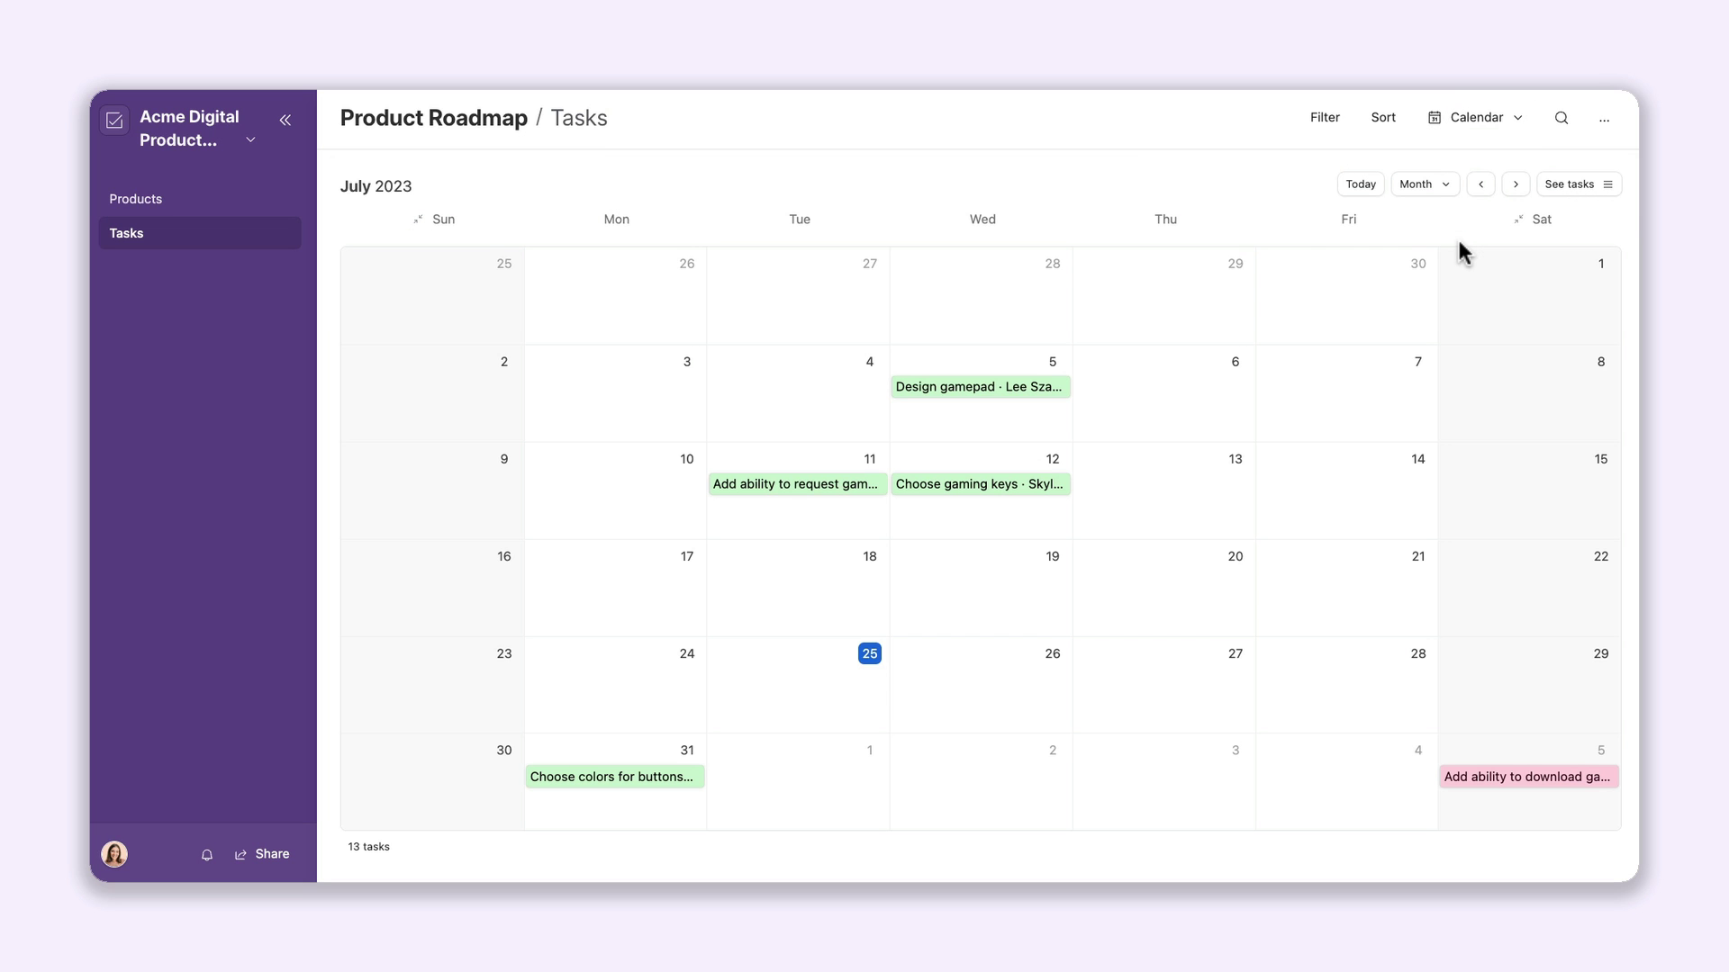